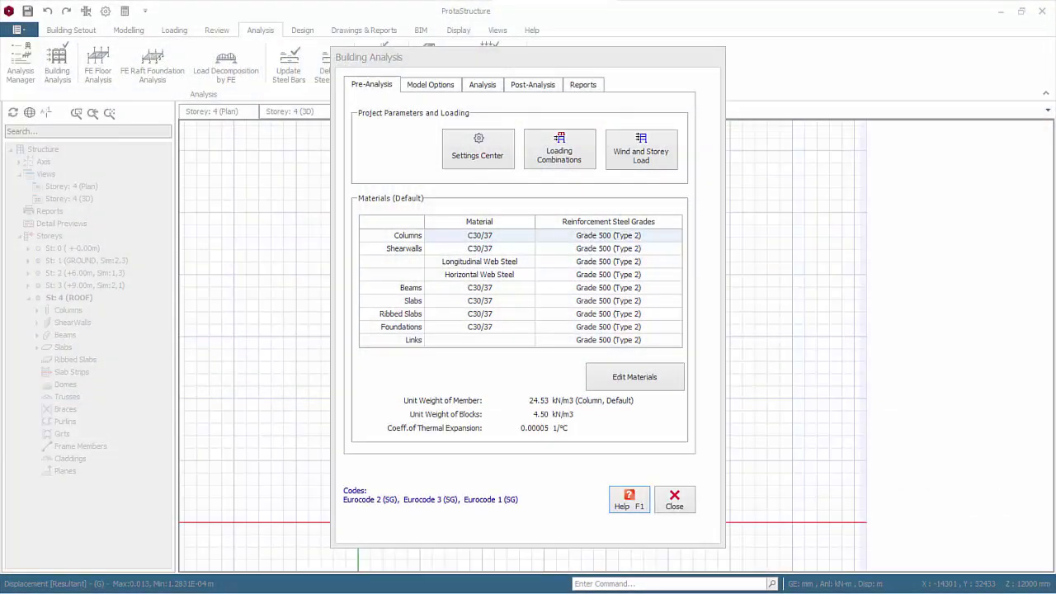
# - Filter the Grade 500 column rebar diameter table to Column to see the allowed bar sizes
pyautogui.click(675, 381)
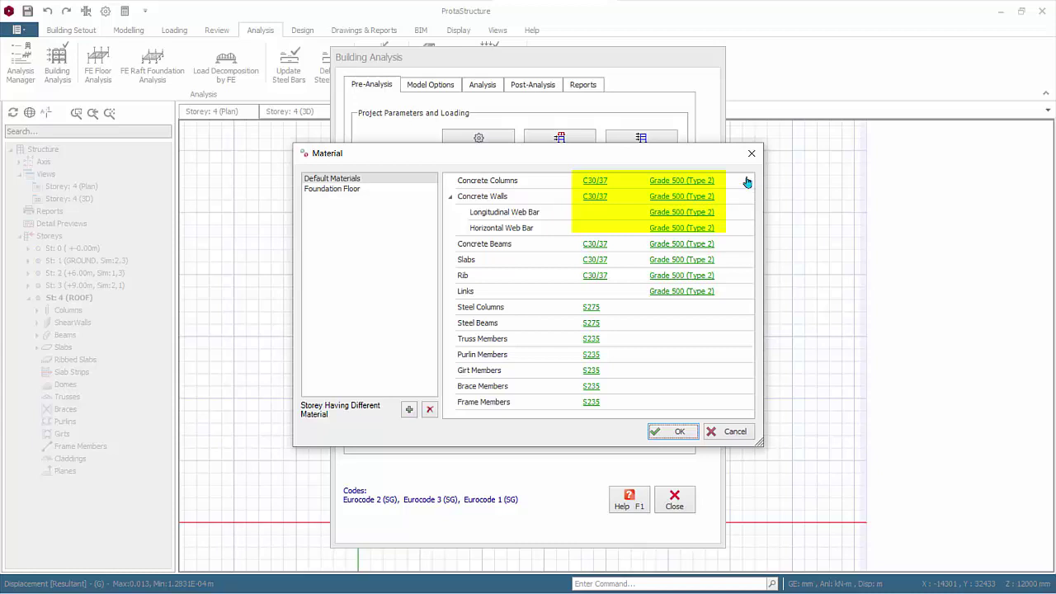
pyautogui.click(686, 196)
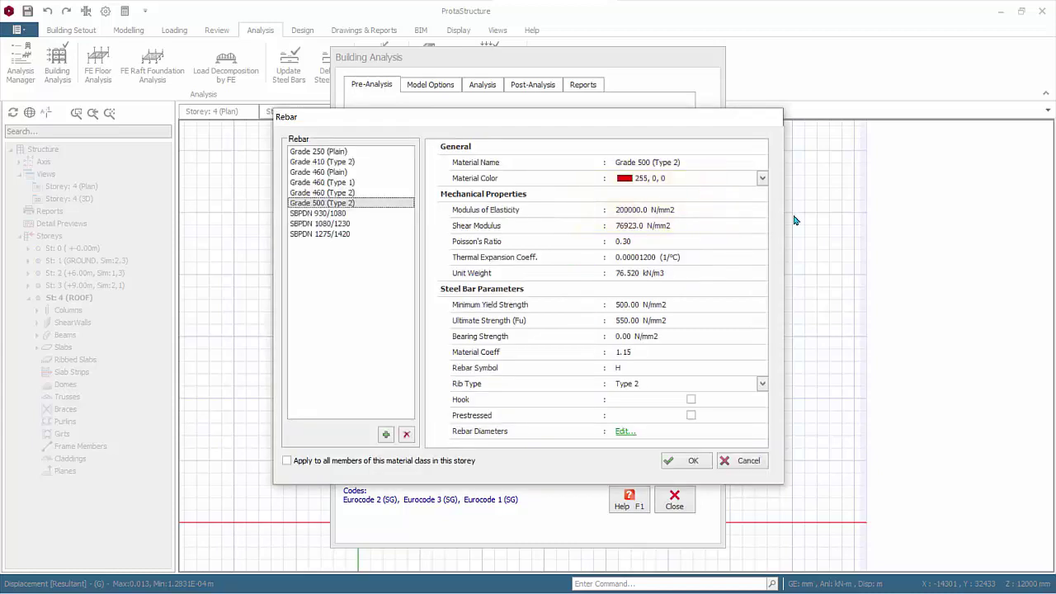
pyautogui.click(621, 432)
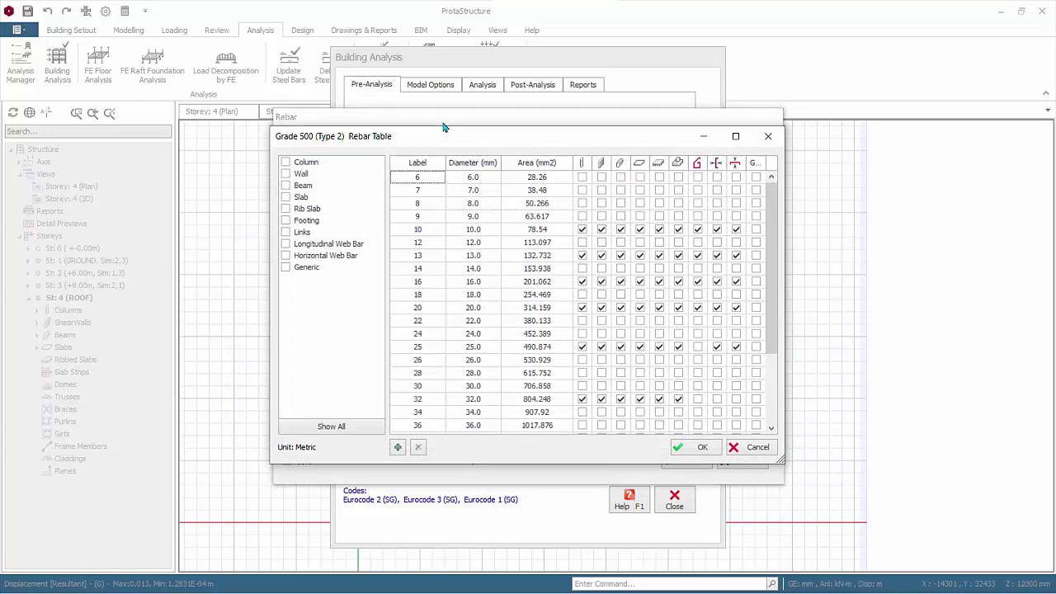
pyautogui.click(287, 163)
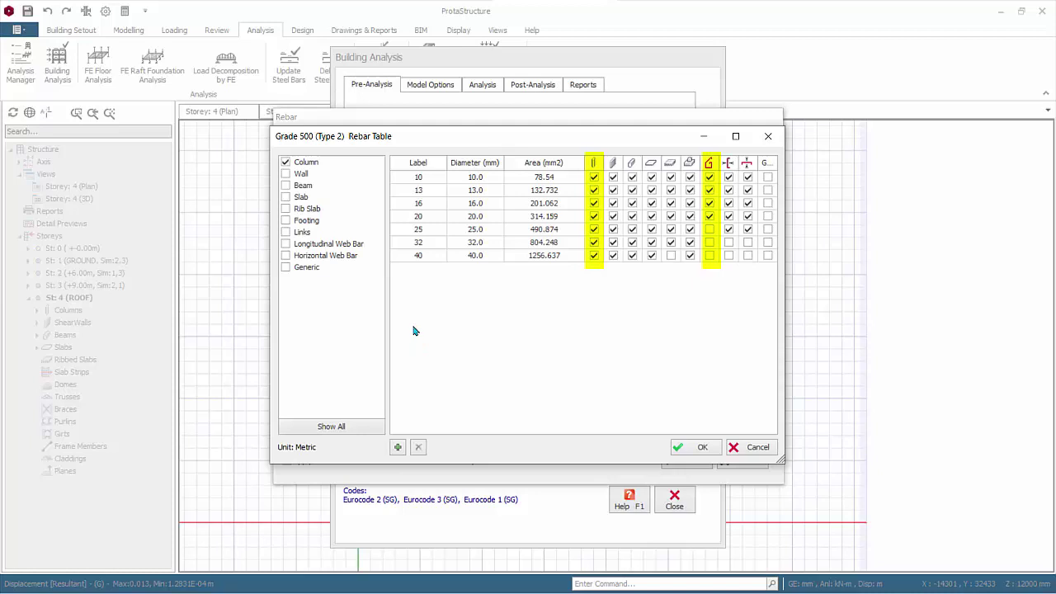
pyautogui.click(767, 453)
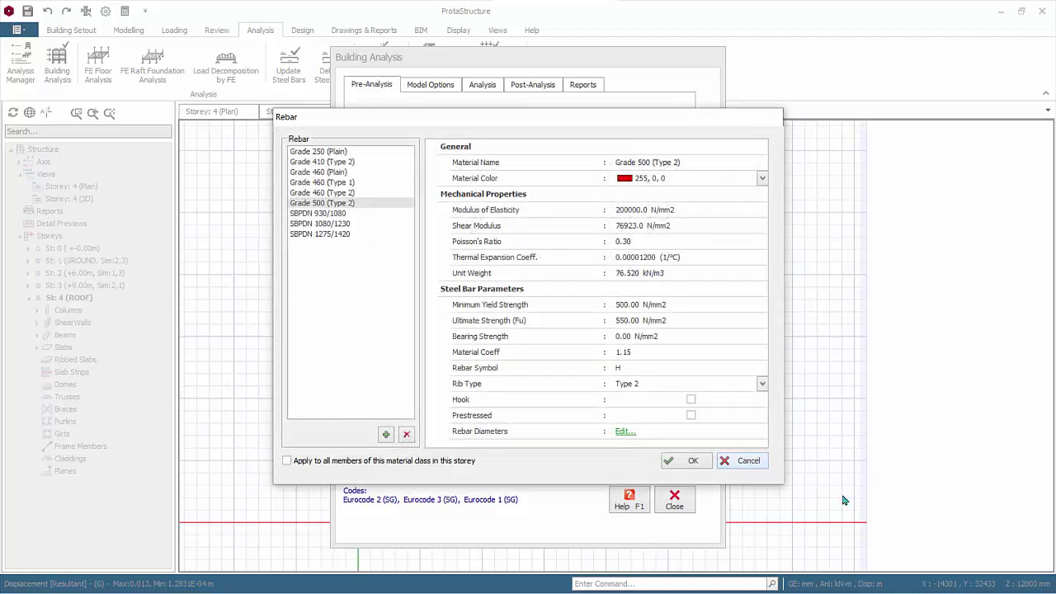
# - Review the wall Grade 500 bar diameter table, then cancel out of the Rebar and Material dialogs
pyautogui.click(766, 467)
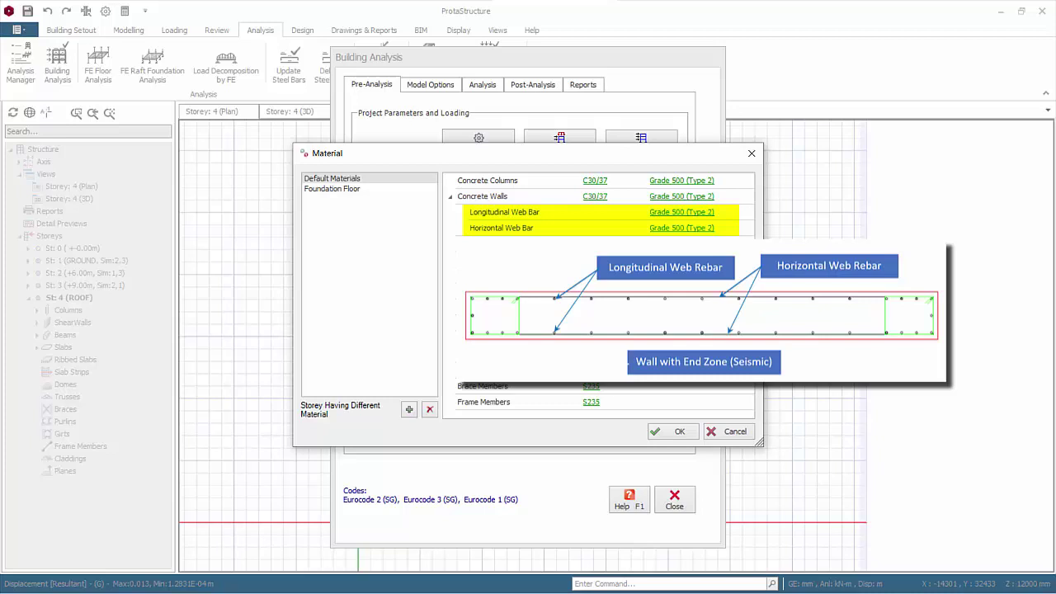
pyautogui.click(708, 198)
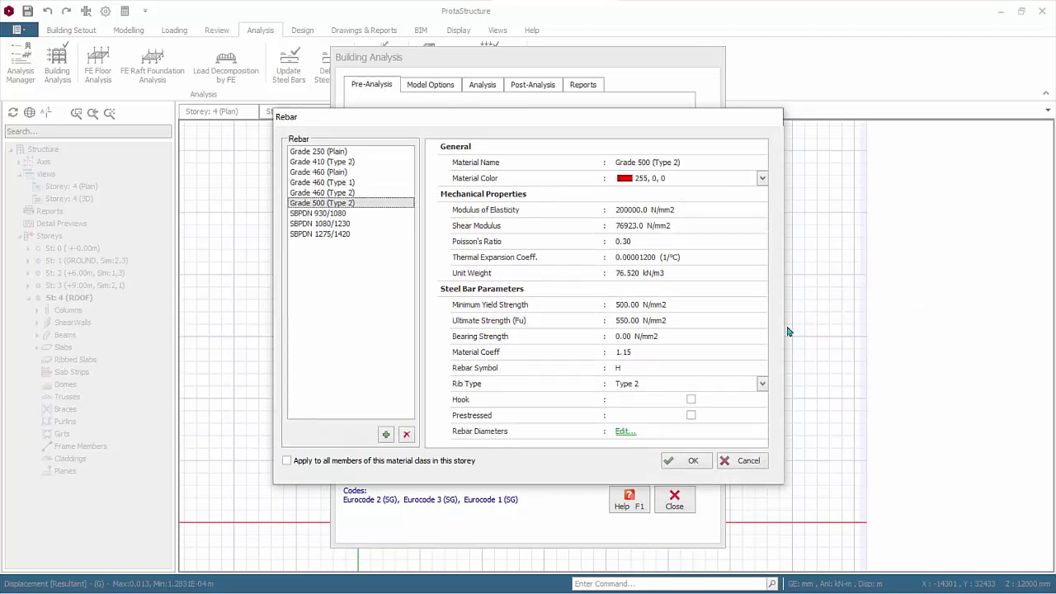
pyautogui.click(624, 433)
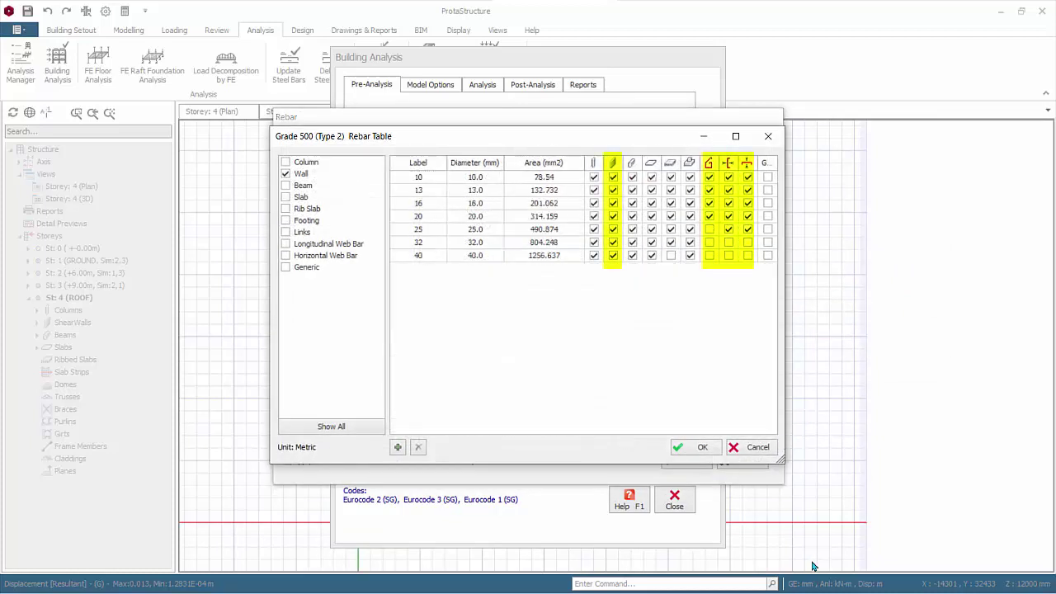
pyautogui.click(757, 448)
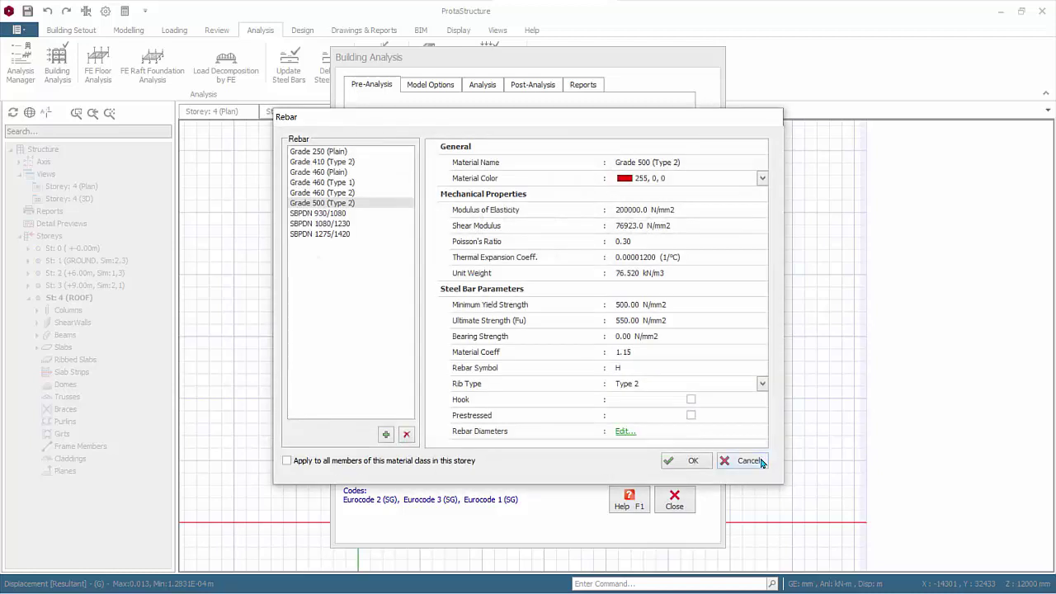
pyautogui.click(761, 460)
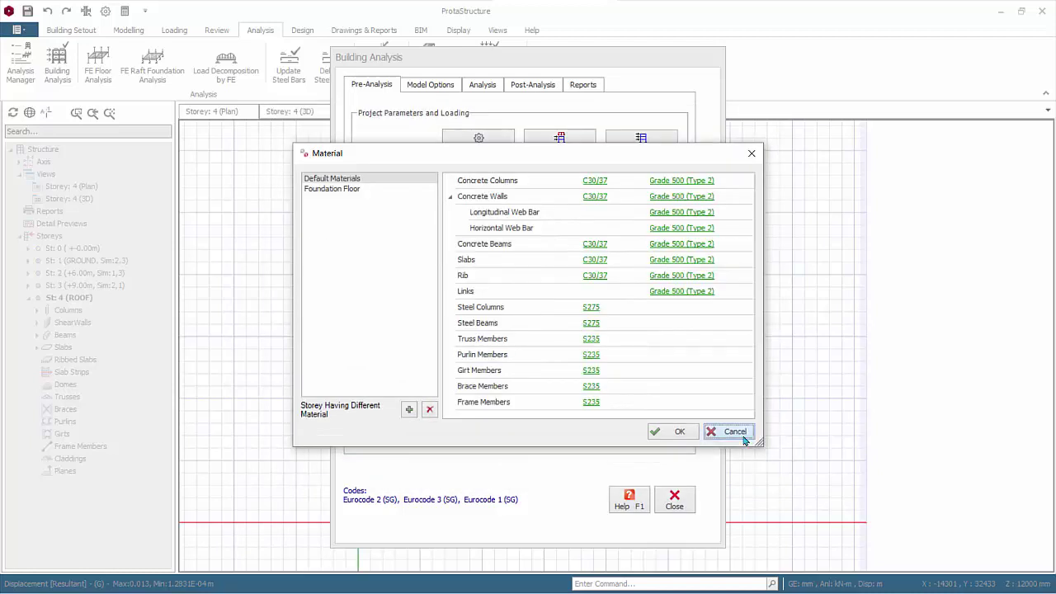
pyautogui.click(733, 431)
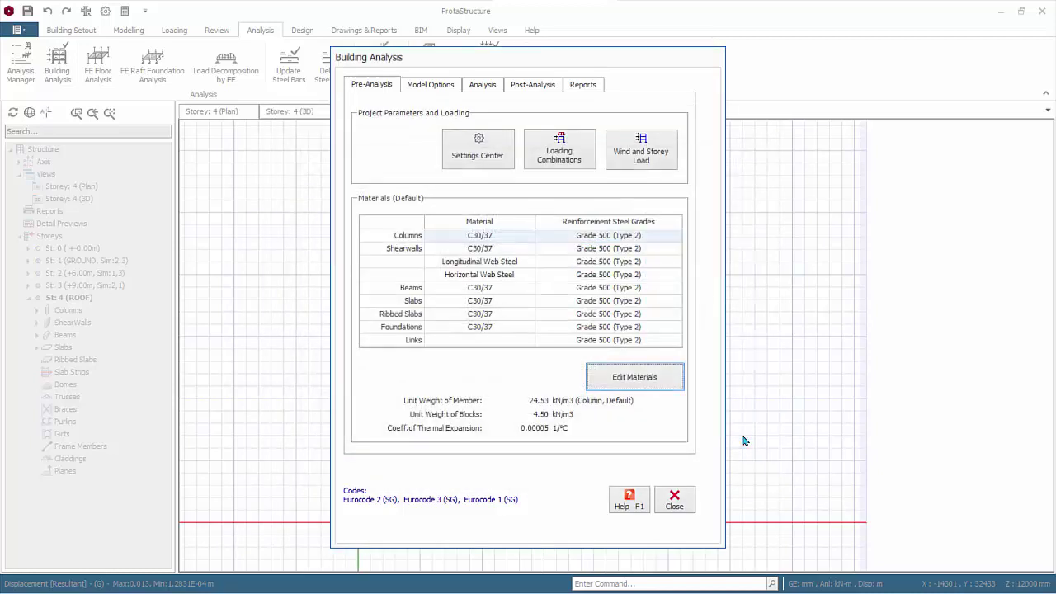
# - Close Building Analysis, cancel the Design All options, and open the Columns reinforcement design table
pyautogui.click(675, 500)
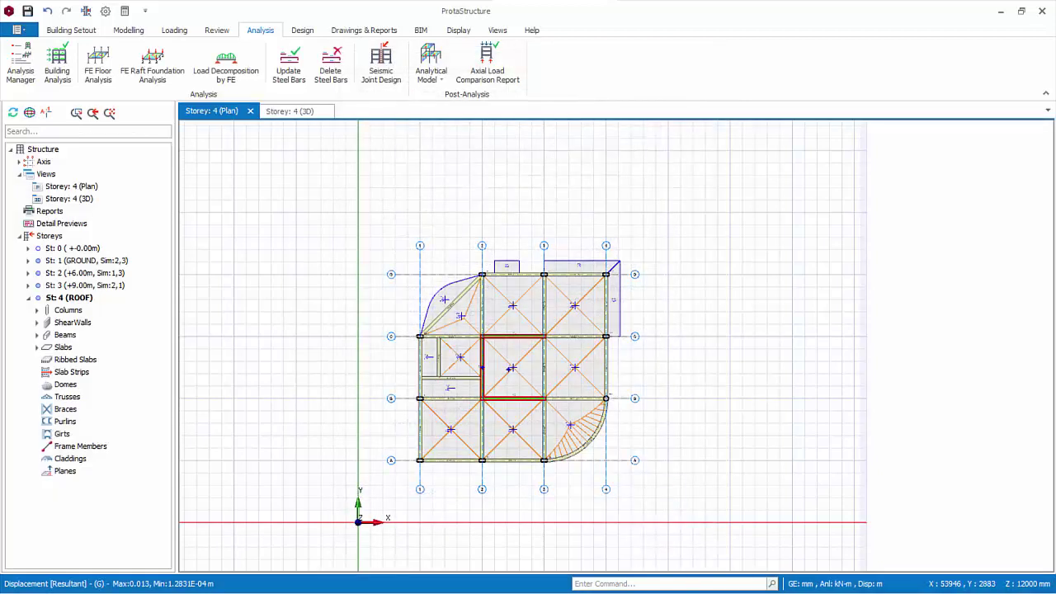
pyautogui.click(302, 30)
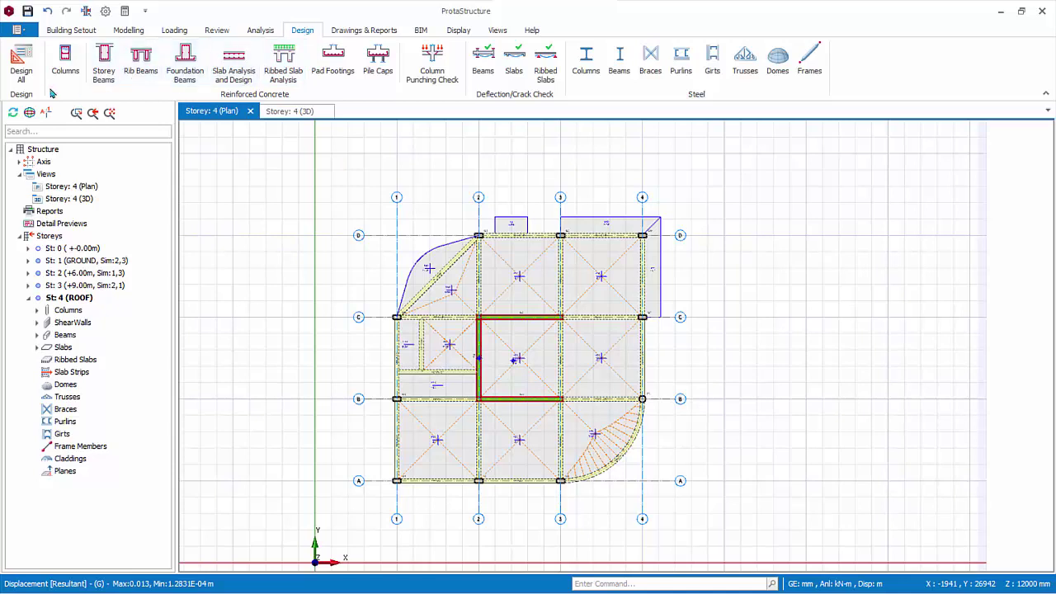
pyautogui.click(21, 66)
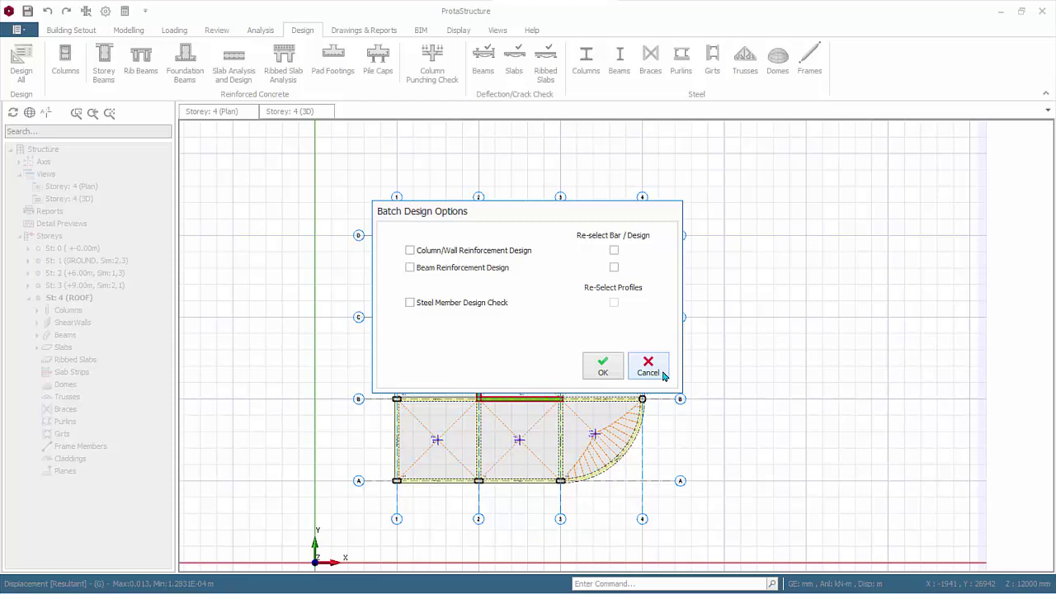
pyautogui.click(647, 367)
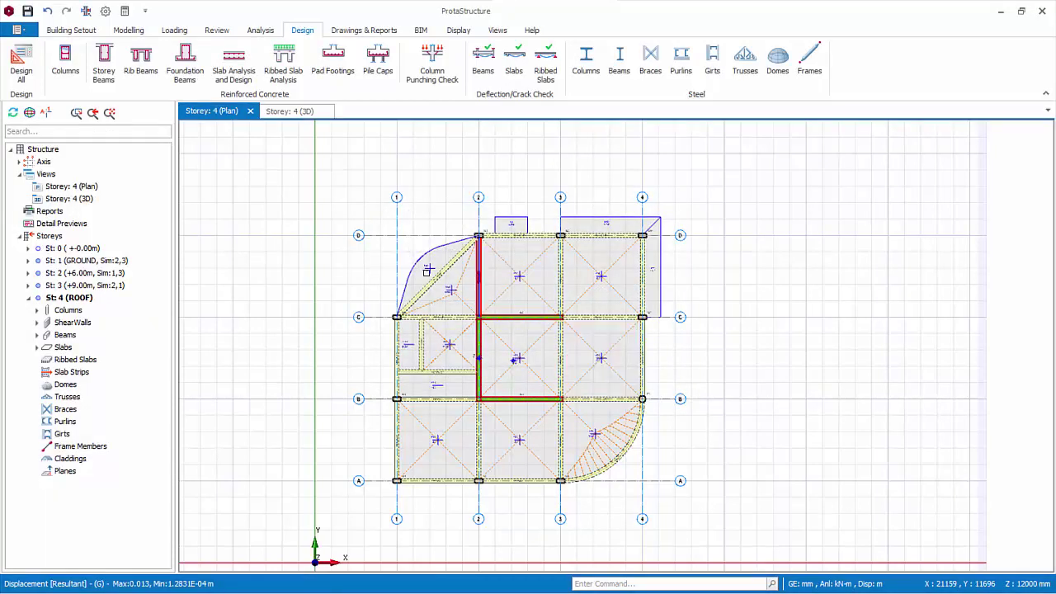
pyautogui.click(66, 56)
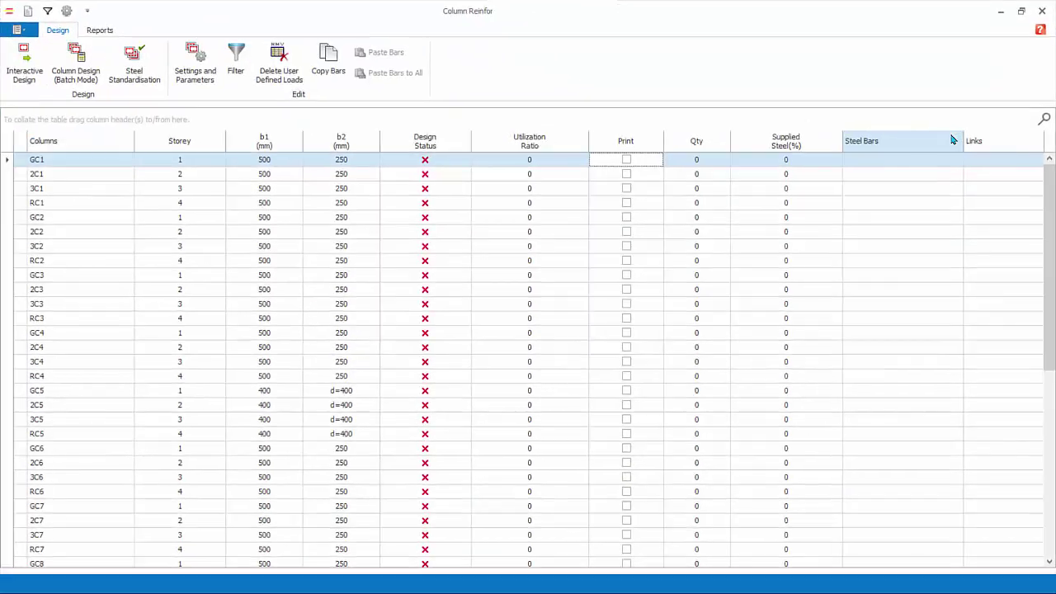
# - Maximise the Column Reinforcement Design window and bring up Settings and Parameters
pyautogui.click(953, 132)
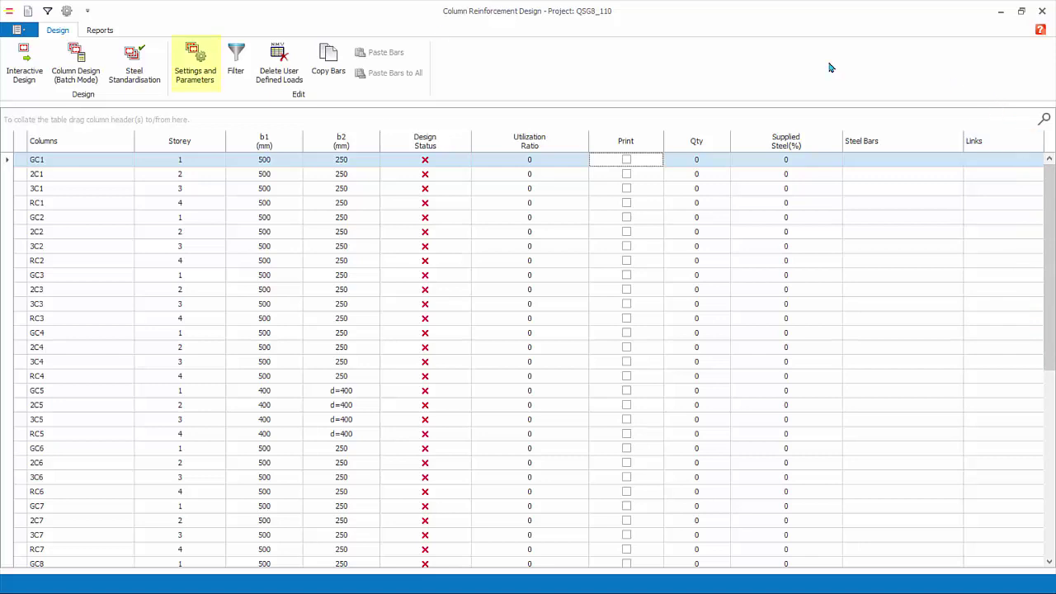
pyautogui.click(196, 64)
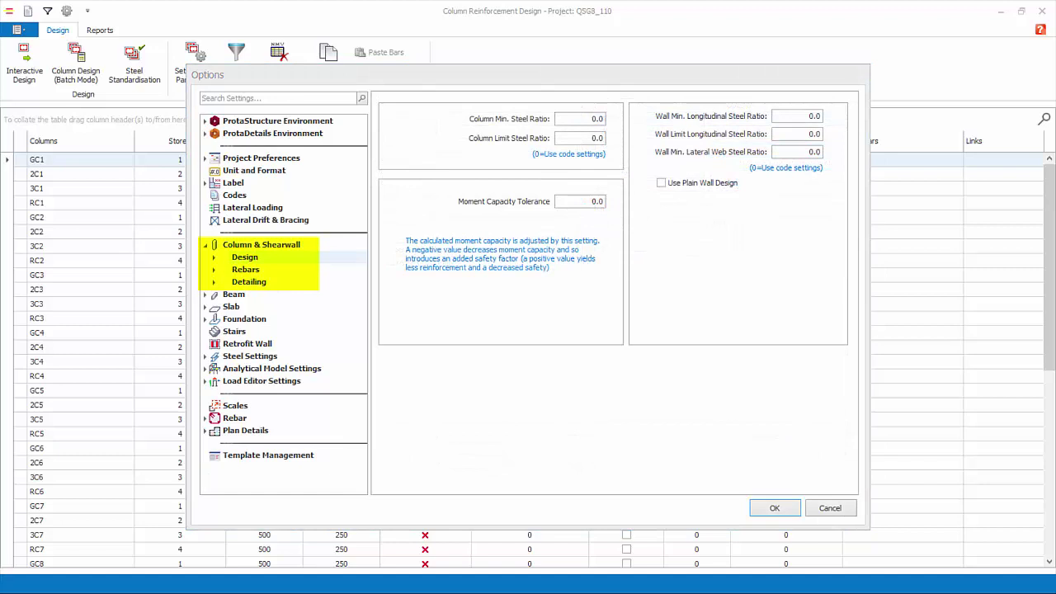
# - Compare the rebar selection methods, keep Bar Spacing Maximisation Method, and view Column Containment settings
pyautogui.click(238, 258)
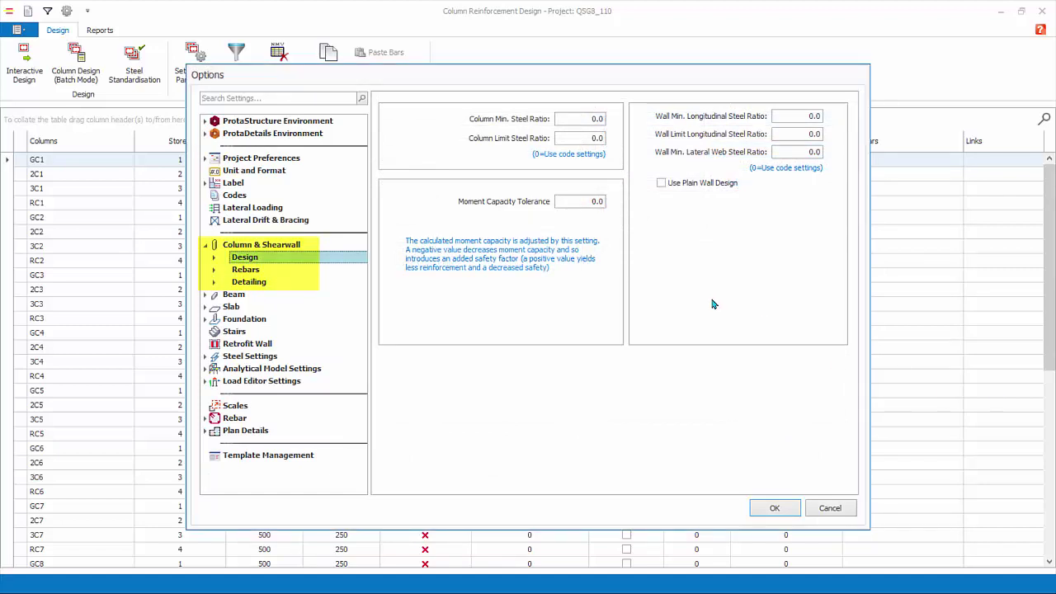
pyautogui.click(214, 258)
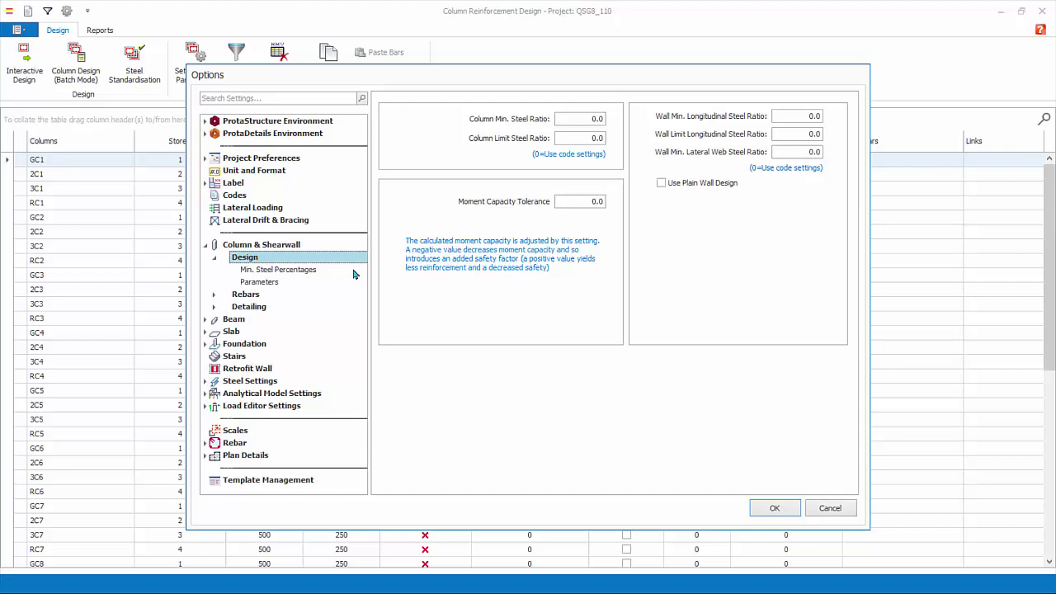
pyautogui.click(260, 297)
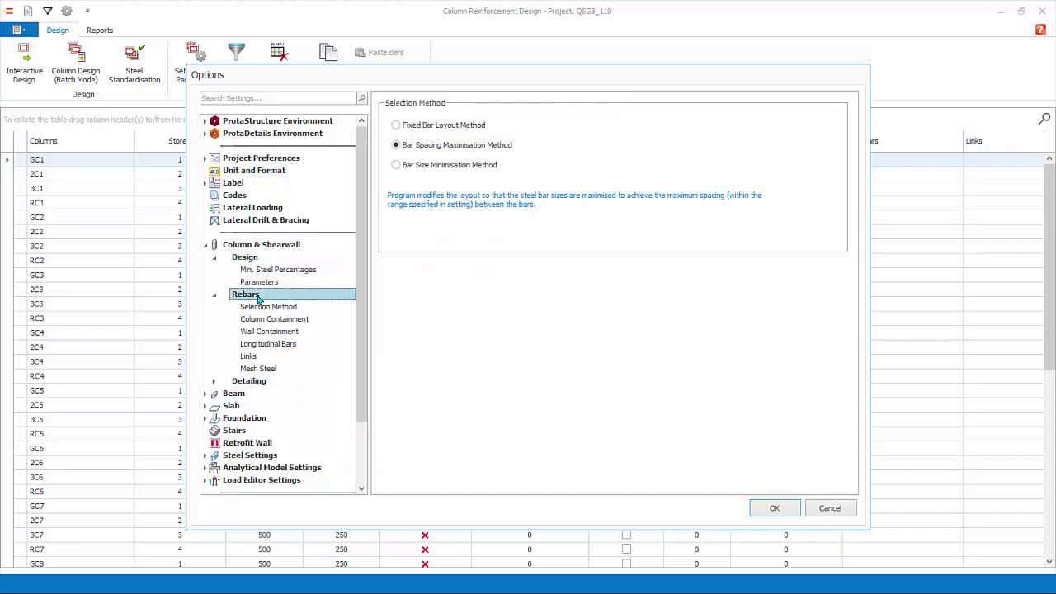
pyautogui.click(273, 306)
pyautogui.click(396, 125)
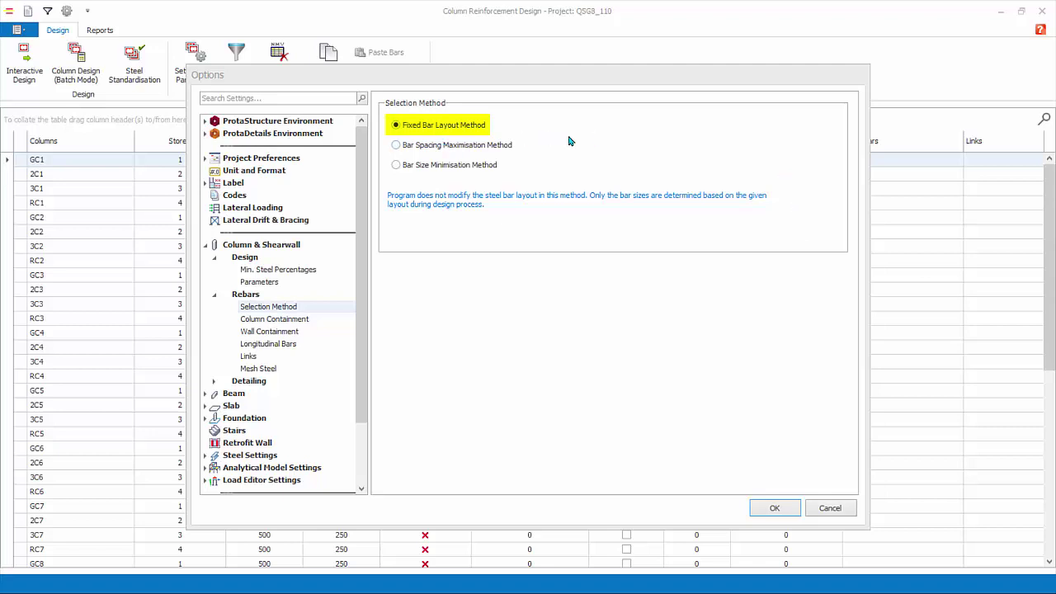
pyautogui.click(439, 145)
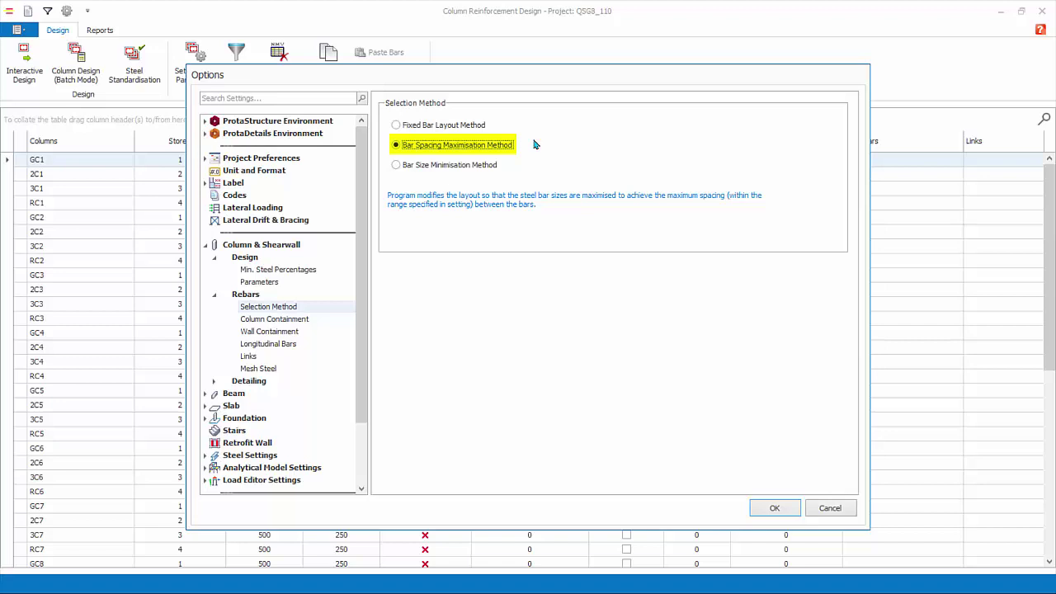
pyautogui.click(396, 165)
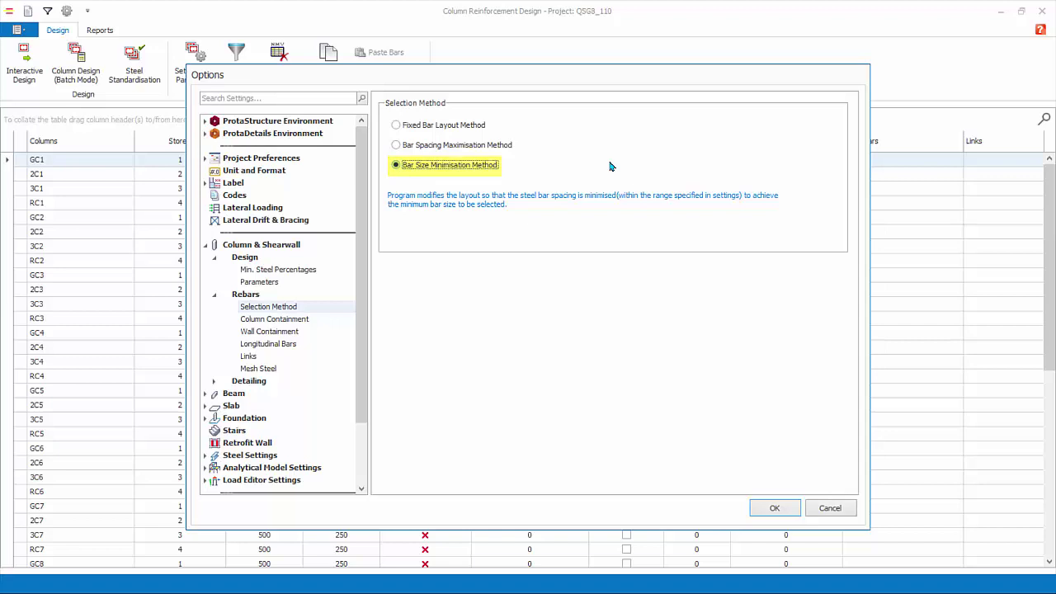
pyautogui.click(397, 145)
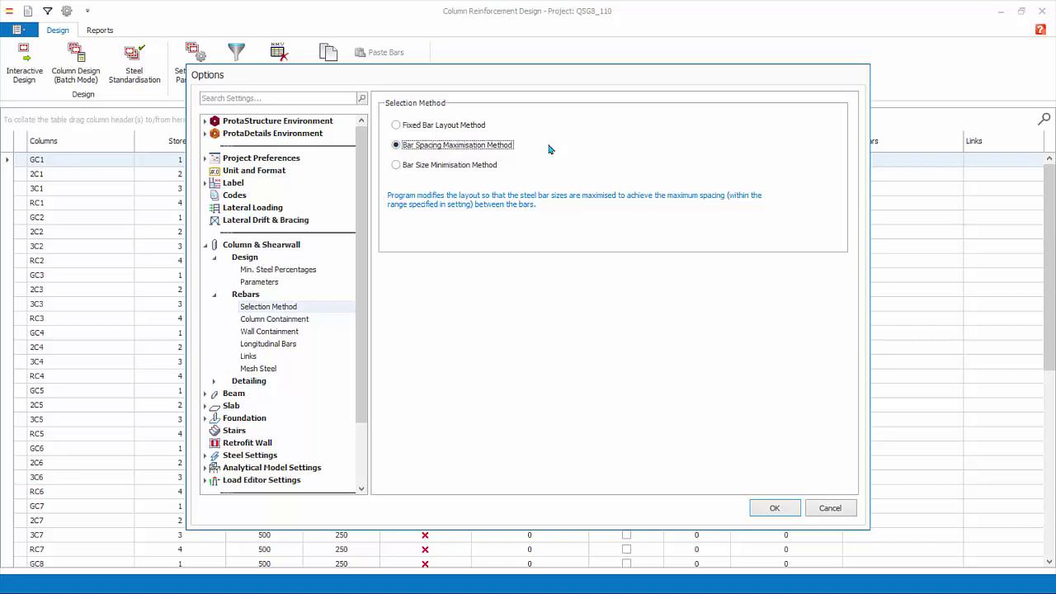
pyautogui.click(299, 320)
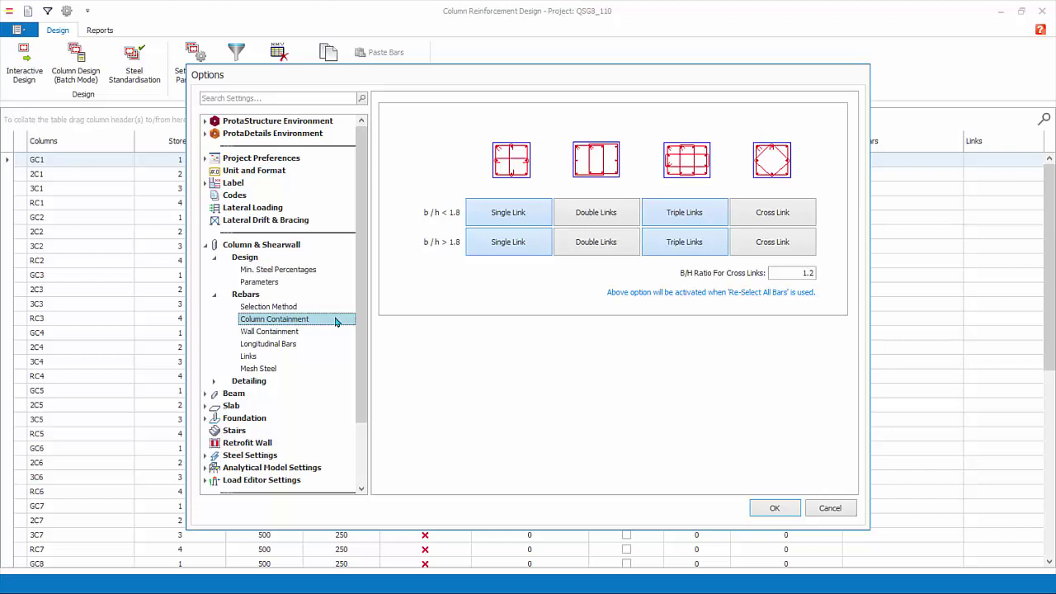
# - Look through the wall containment and link pages, then show the Longitudinal Bars options
pyautogui.click(327, 334)
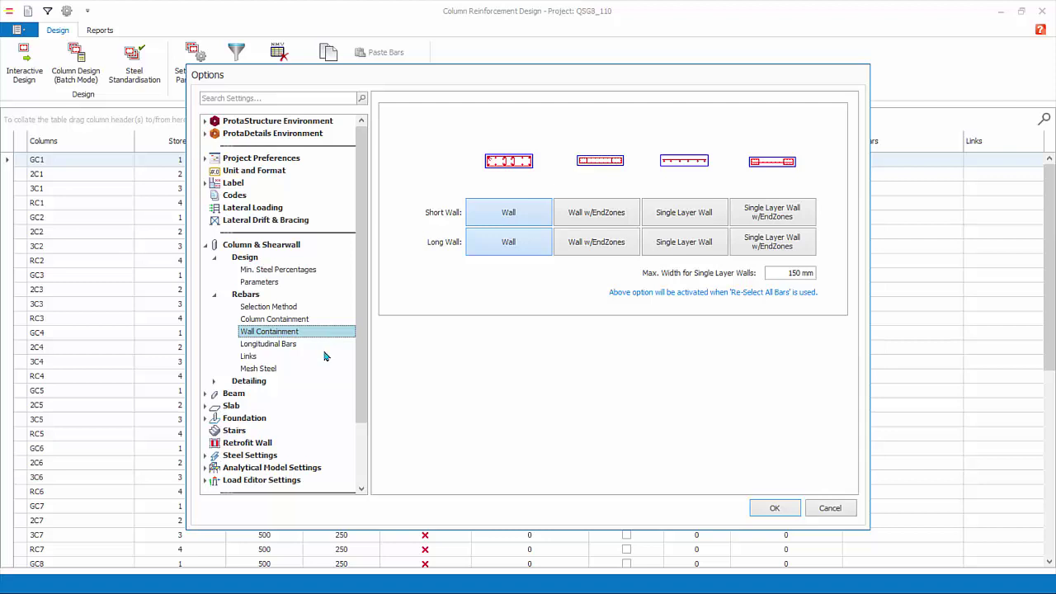
pyautogui.click(327, 355)
pyautogui.click(324, 345)
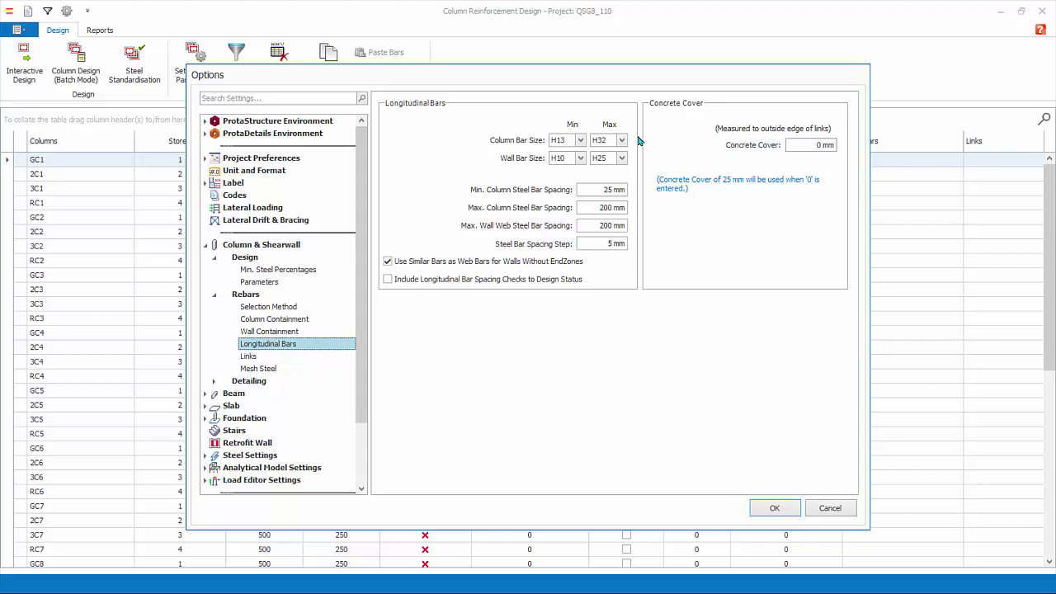
# - Keep column bar sizes H13–H32 and wall bar sizes H10–H25, then view Links settings
pyautogui.click(580, 141)
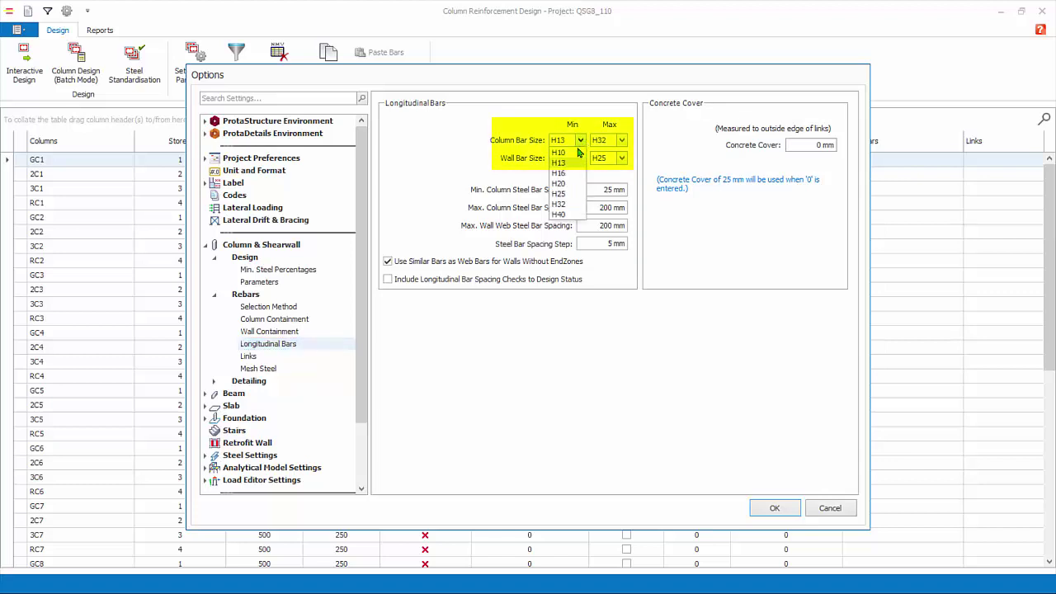
pyautogui.click(568, 163)
pyautogui.click(621, 140)
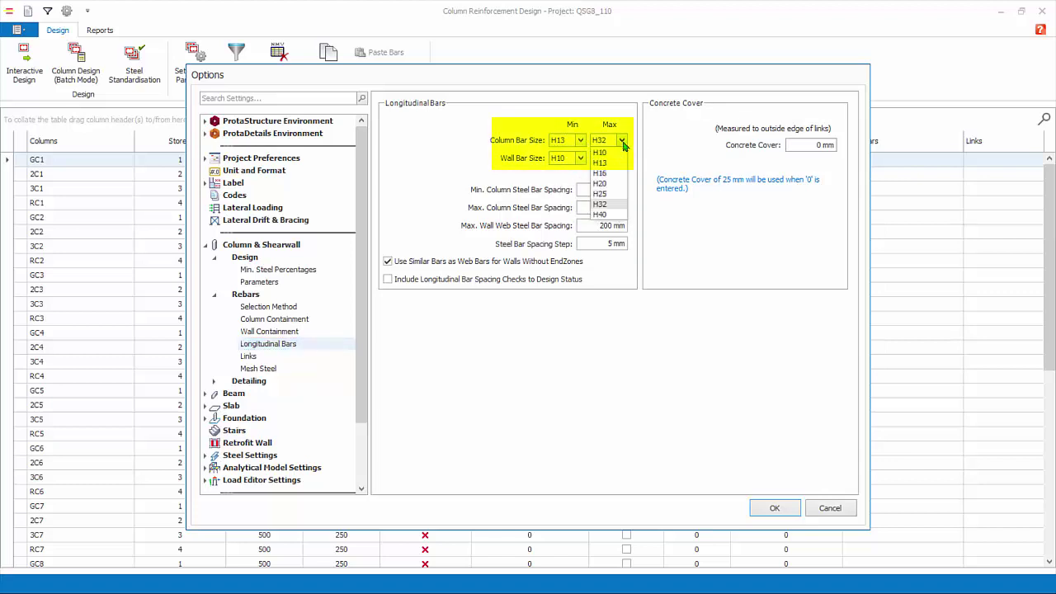
pyautogui.click(606, 204)
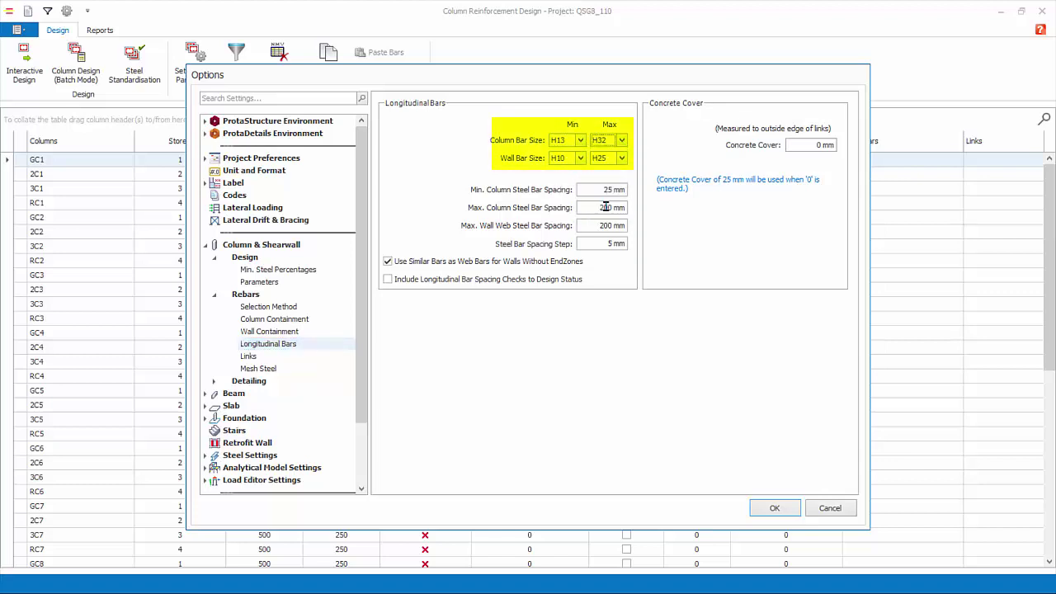
pyautogui.click(582, 158)
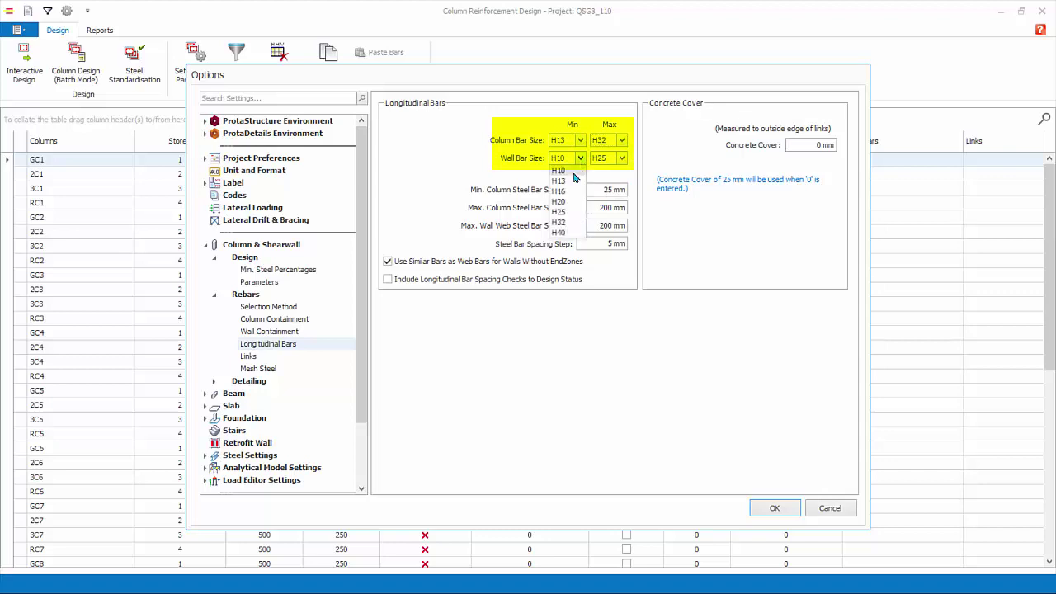
pyautogui.click(575, 175)
pyautogui.click(621, 158)
pyautogui.click(603, 209)
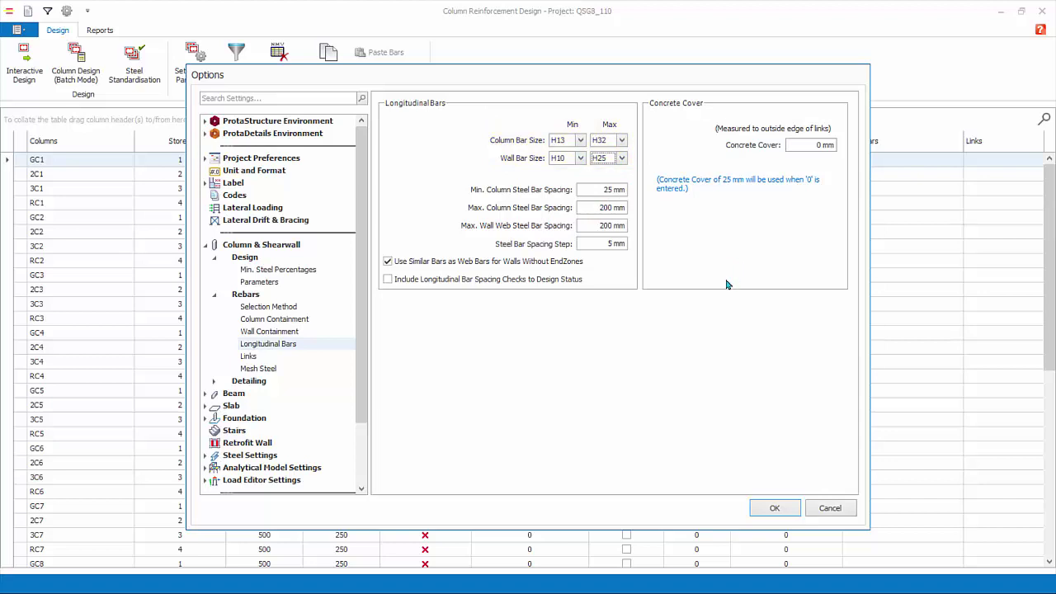
pyautogui.click(249, 357)
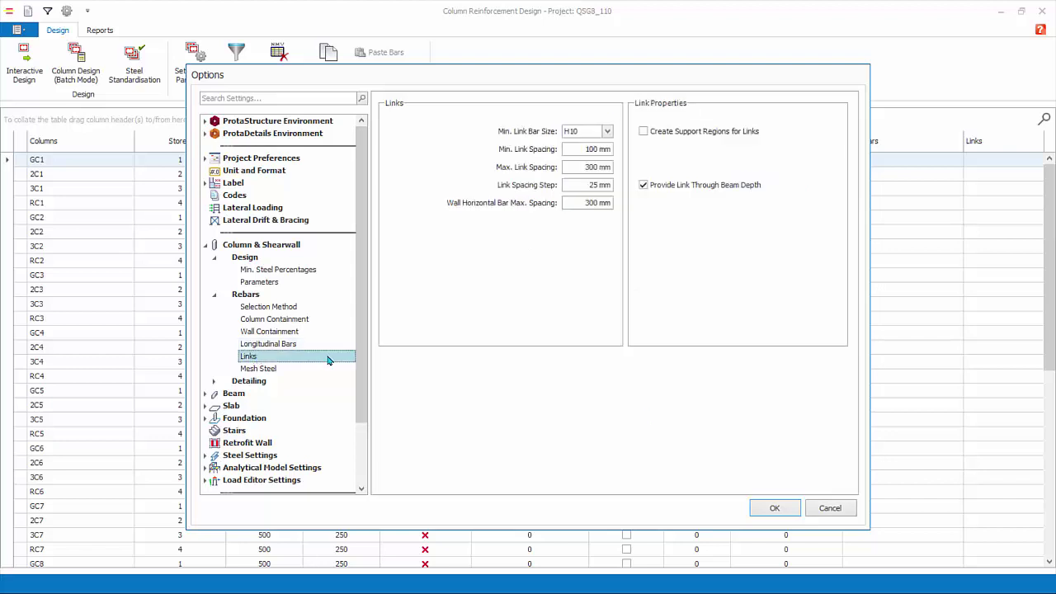
# - Keep H10 as the minimum link bar size and review the Mesh Steel settings
pyautogui.click(607, 131)
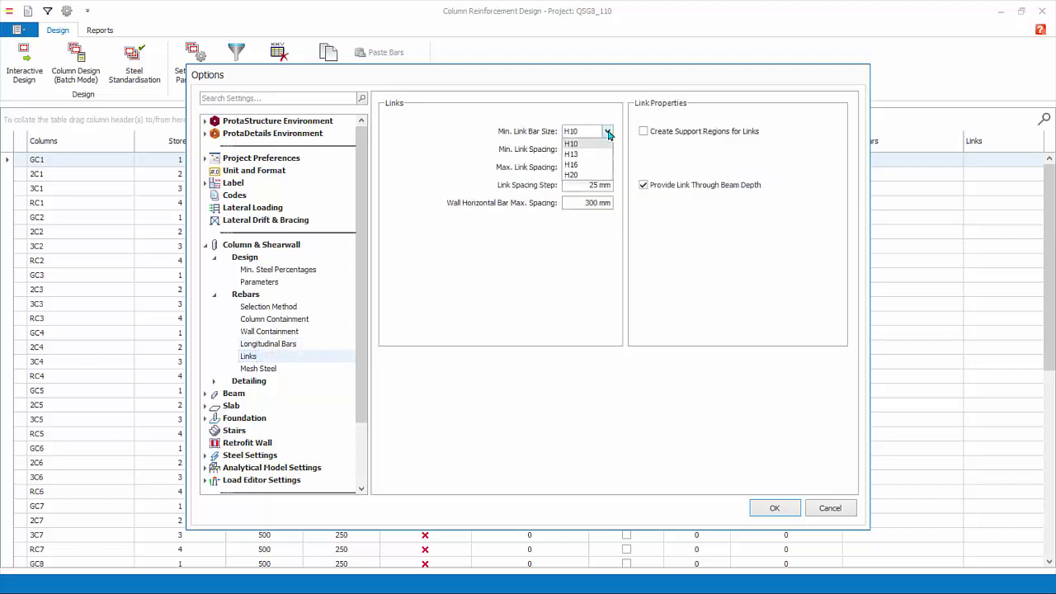
pyautogui.click(608, 132)
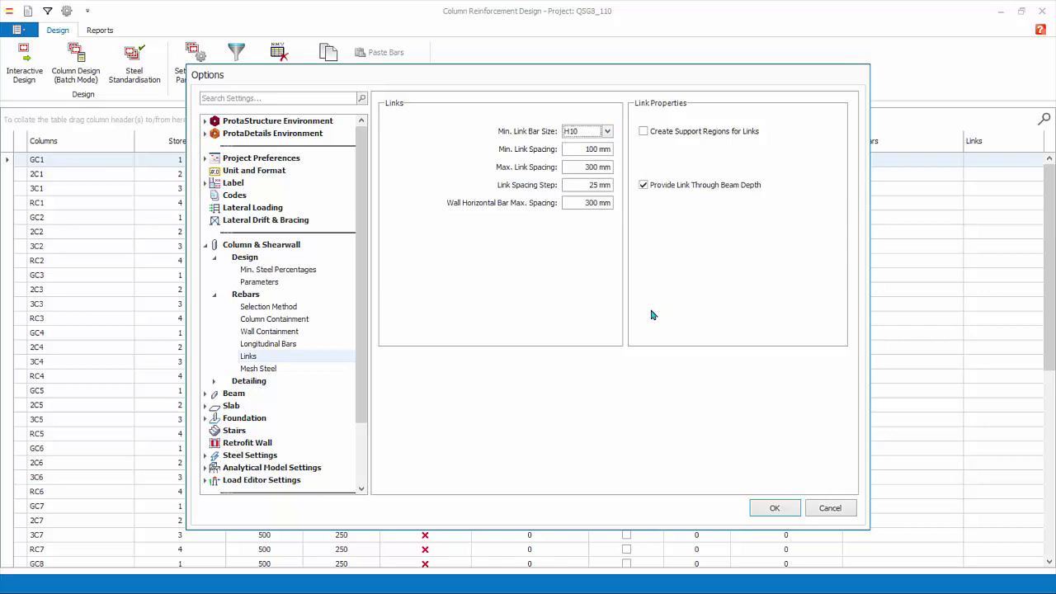
pyautogui.click(264, 368)
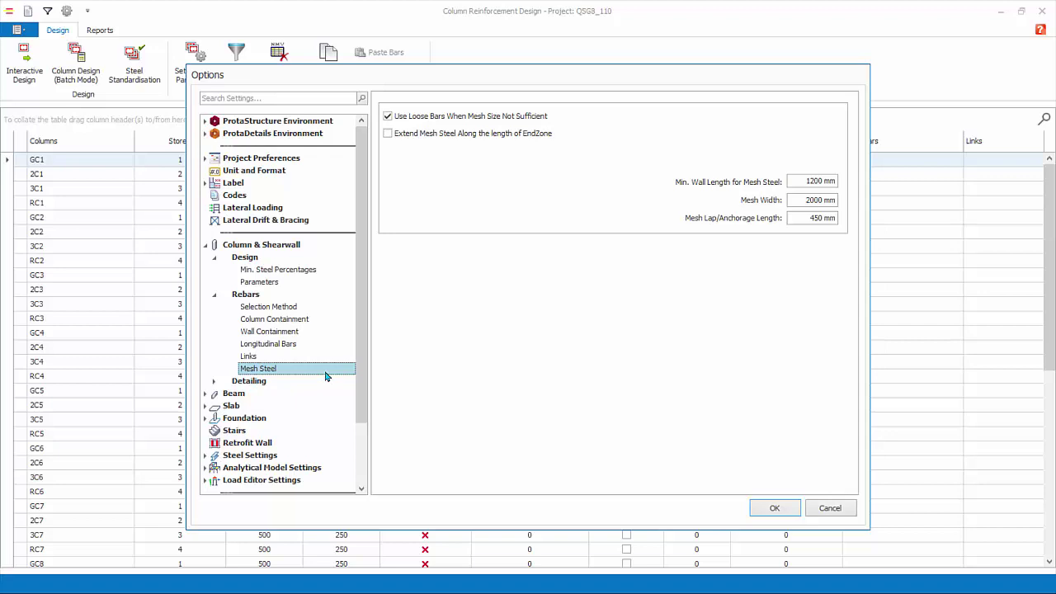
# - Review detailing General, Elevations and Schedules, keeping web bars outside longitudinal bars, and accept Options
pyautogui.doubleClick(273, 383)
pyautogui.click(273, 395)
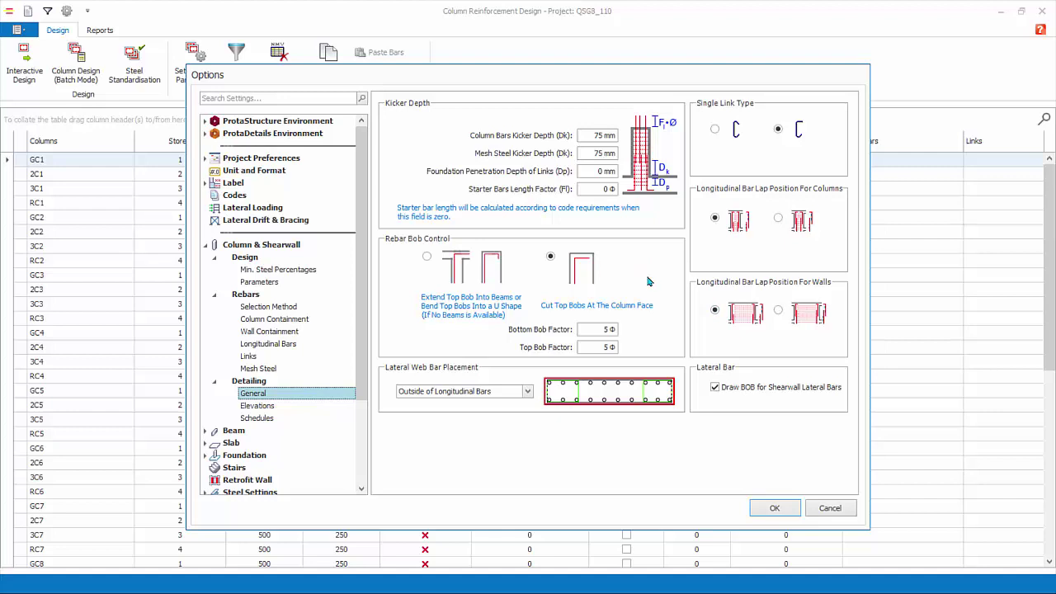
pyautogui.click(527, 392)
pyautogui.click(527, 394)
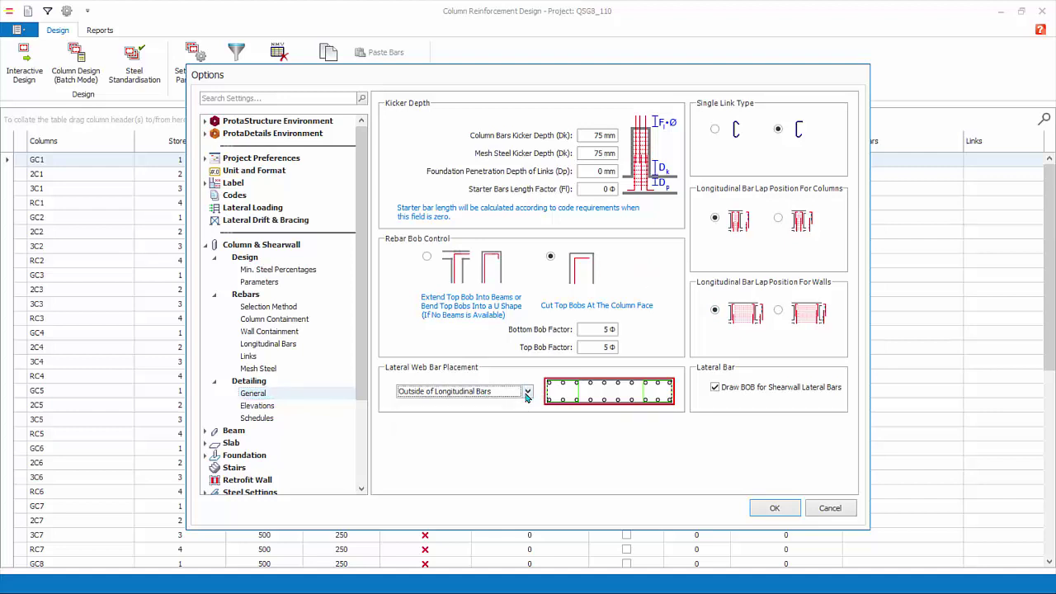
pyautogui.click(318, 405)
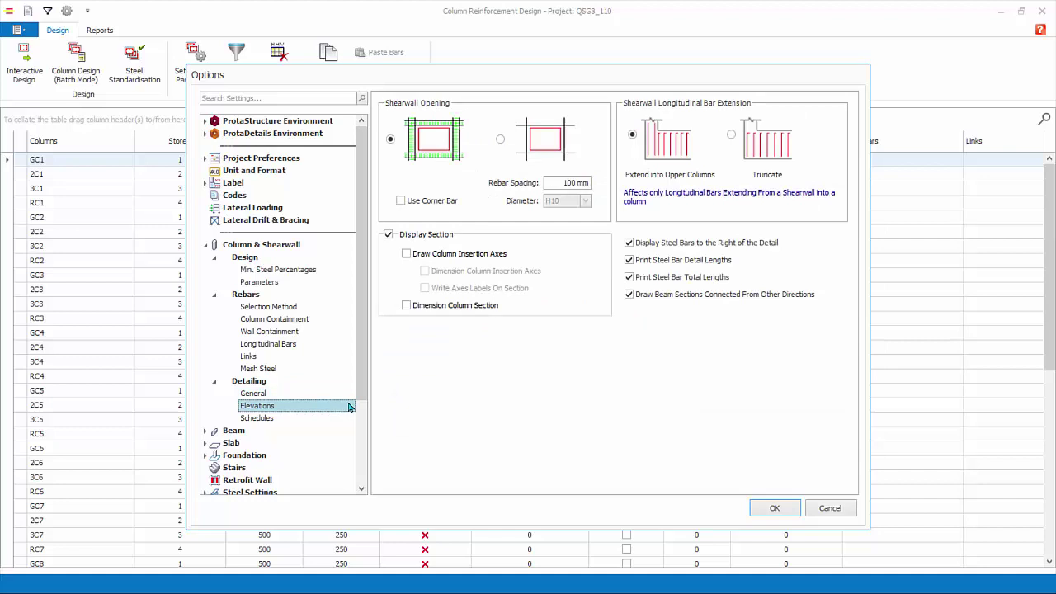
pyautogui.click(332, 419)
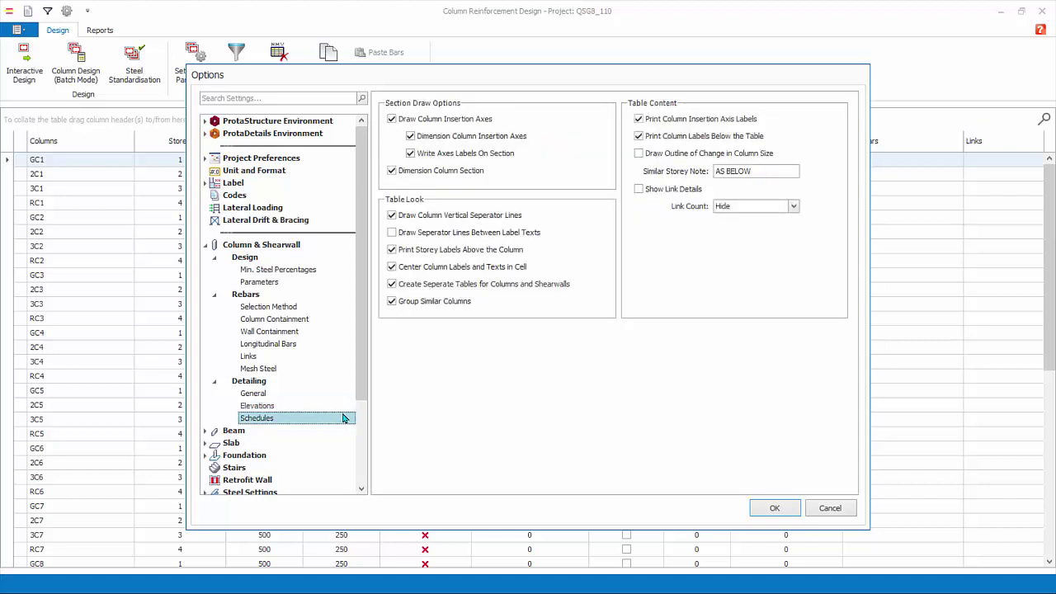
pyautogui.click(773, 507)
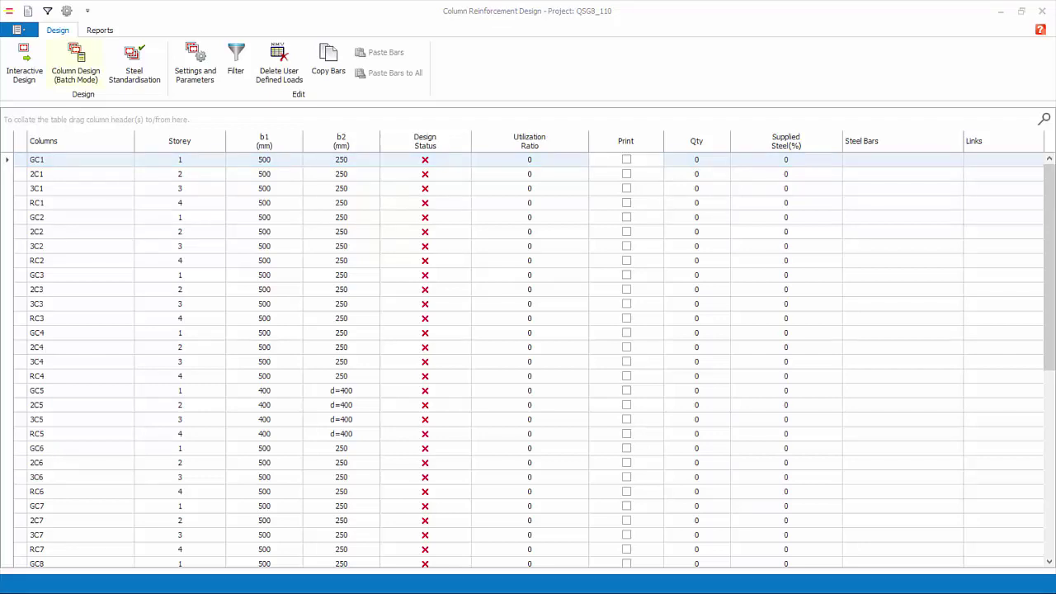
# - Run Column Design (Batch Mode) with Re-select All Bars and open the Messages log
pyautogui.click(72, 77)
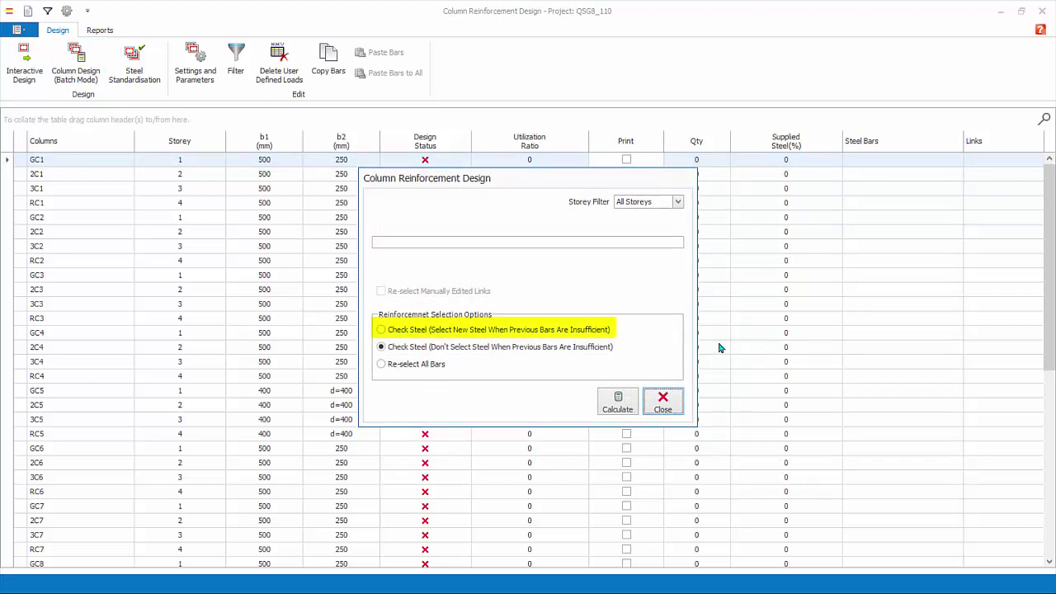
pyautogui.click(648, 330)
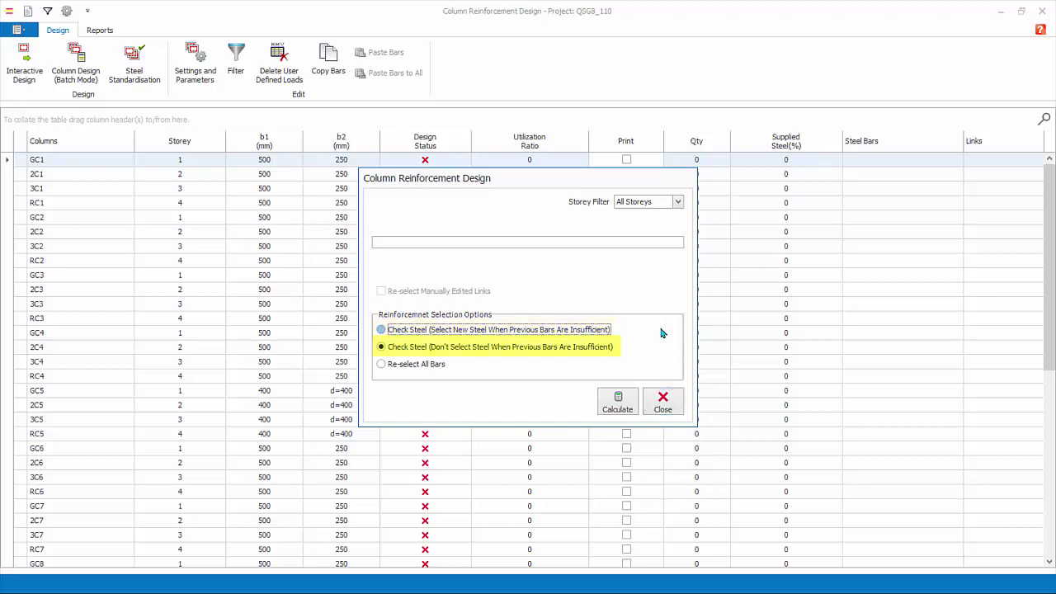
pyautogui.click(658, 349)
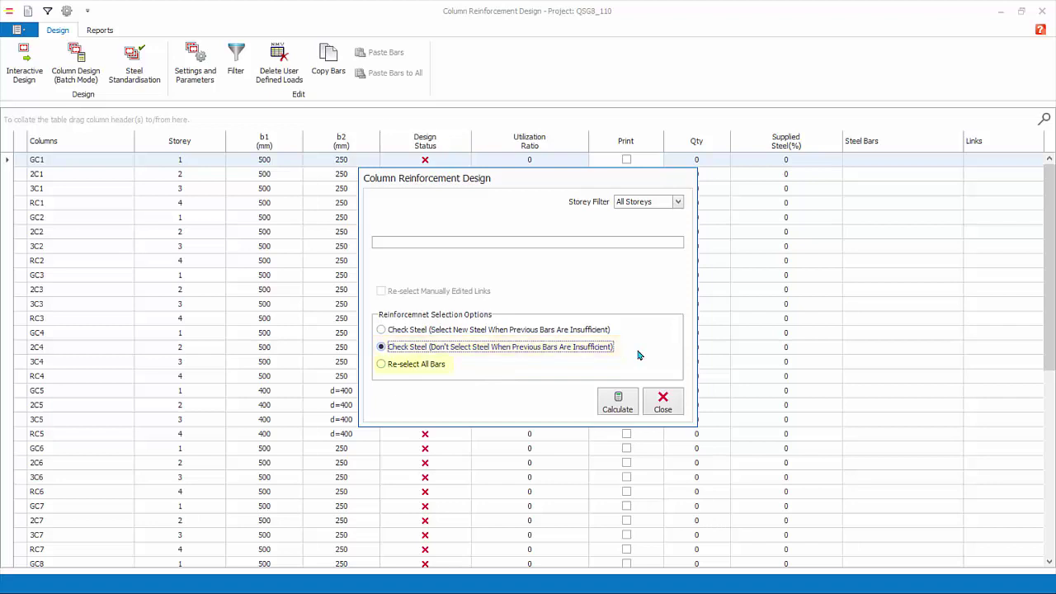
pyautogui.click(511, 365)
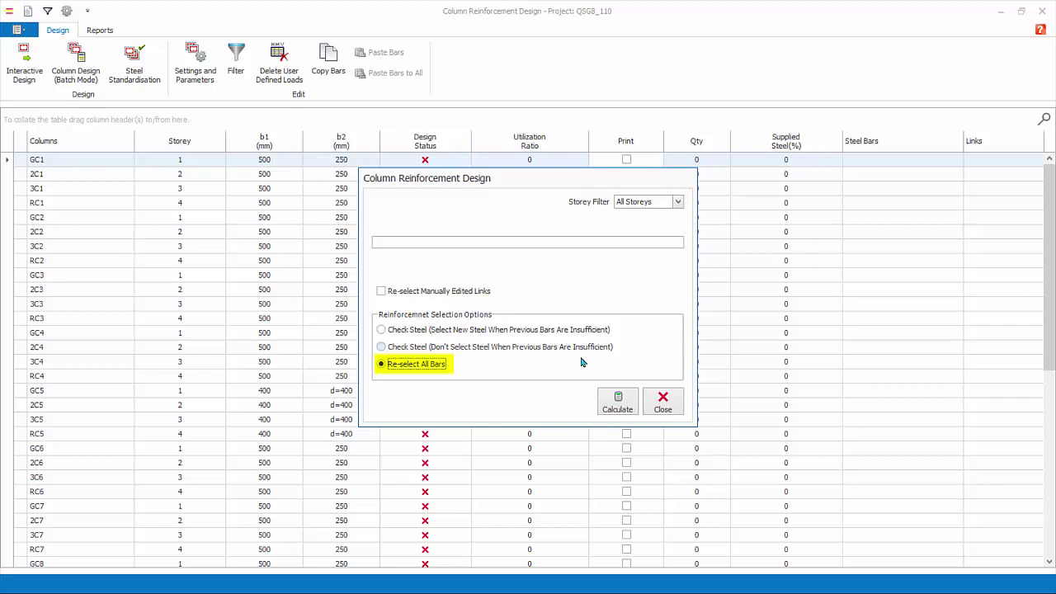
pyautogui.click(618, 407)
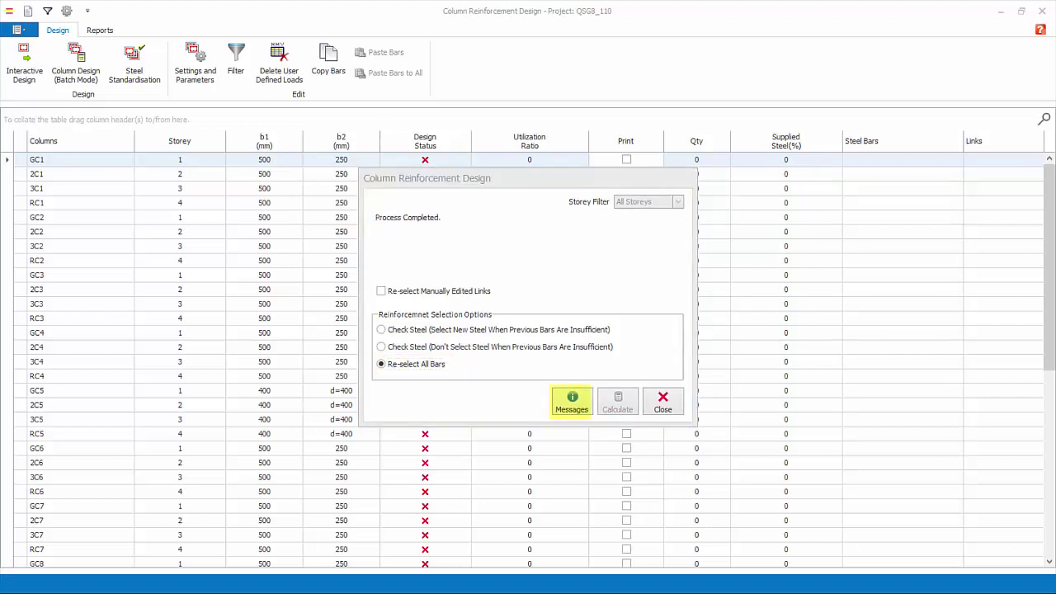
pyautogui.click(583, 409)
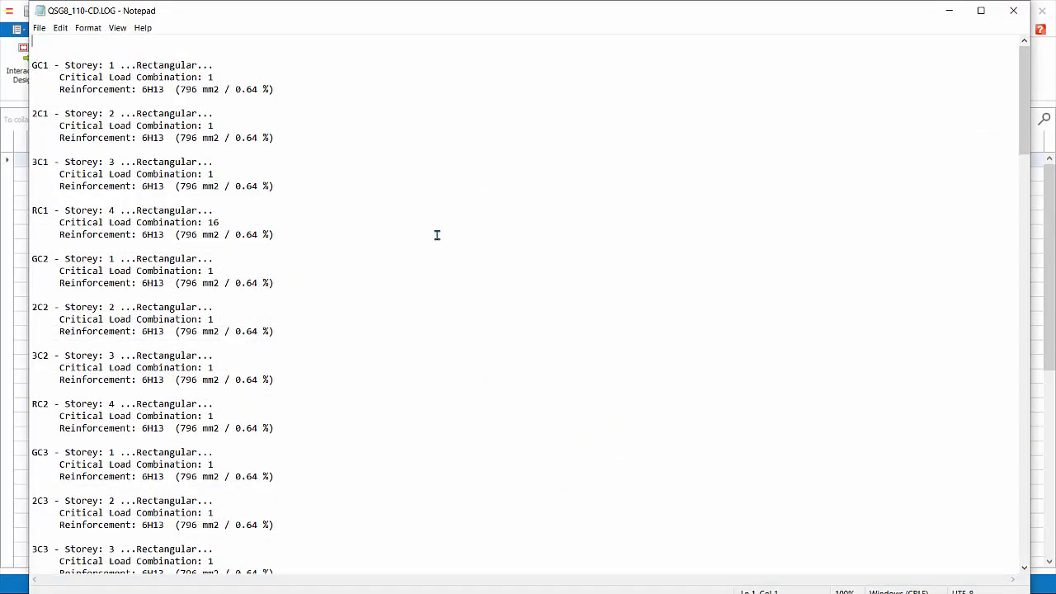
# - Zoom the log, highlight GC1's 6H13 reinforcement line, and close Notepad
pyautogui.keyDown('ctrl'); pyautogui.scroll(7, 420, 250); pyautogui.keyUp('ctrl')
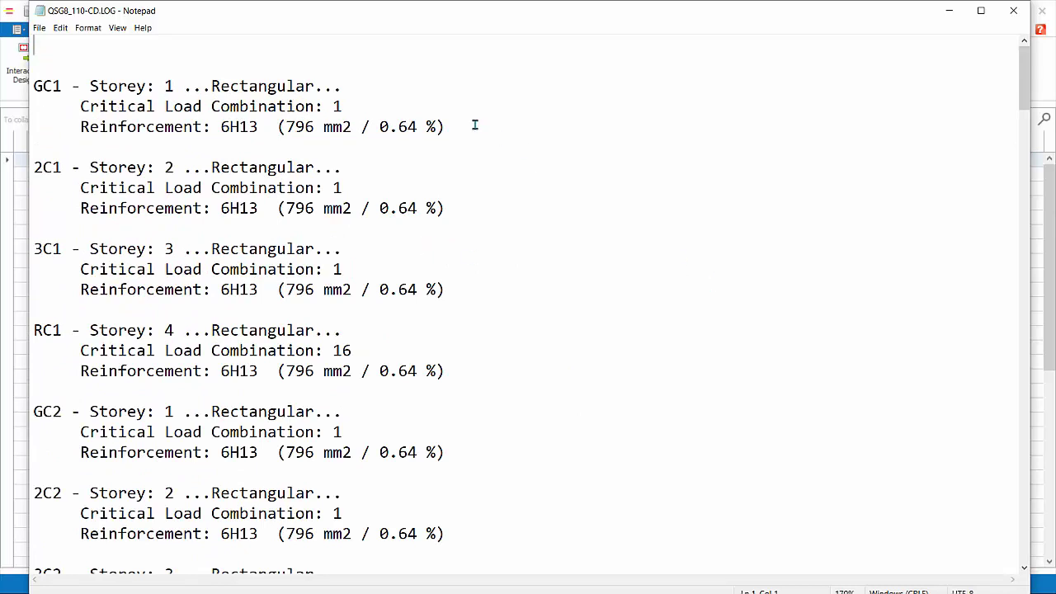
pyautogui.moveTo(470, 126); pyautogui.dragTo(33, 126)
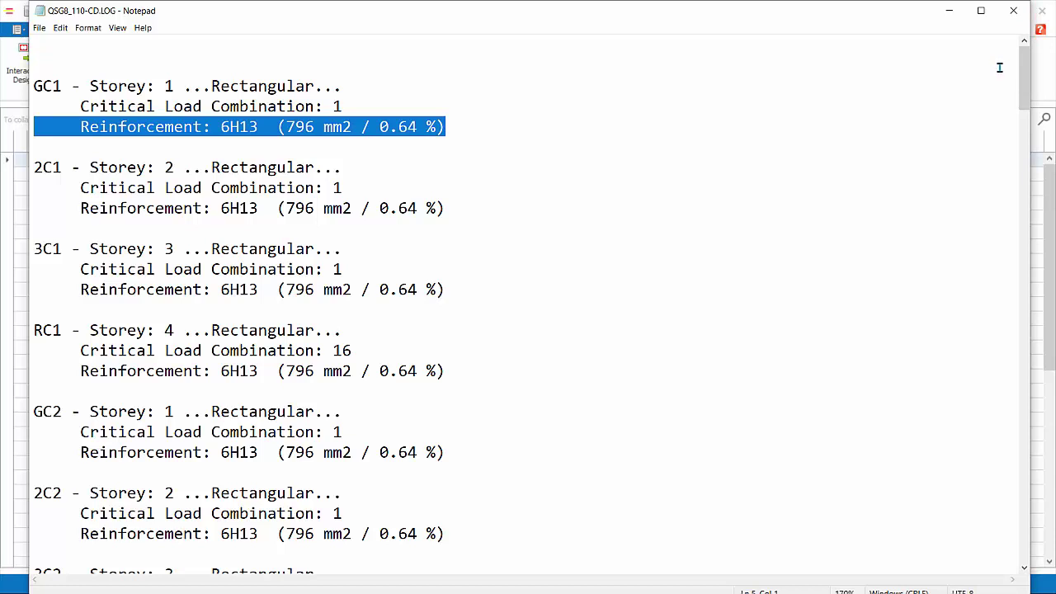
pyautogui.click(1014, 10)
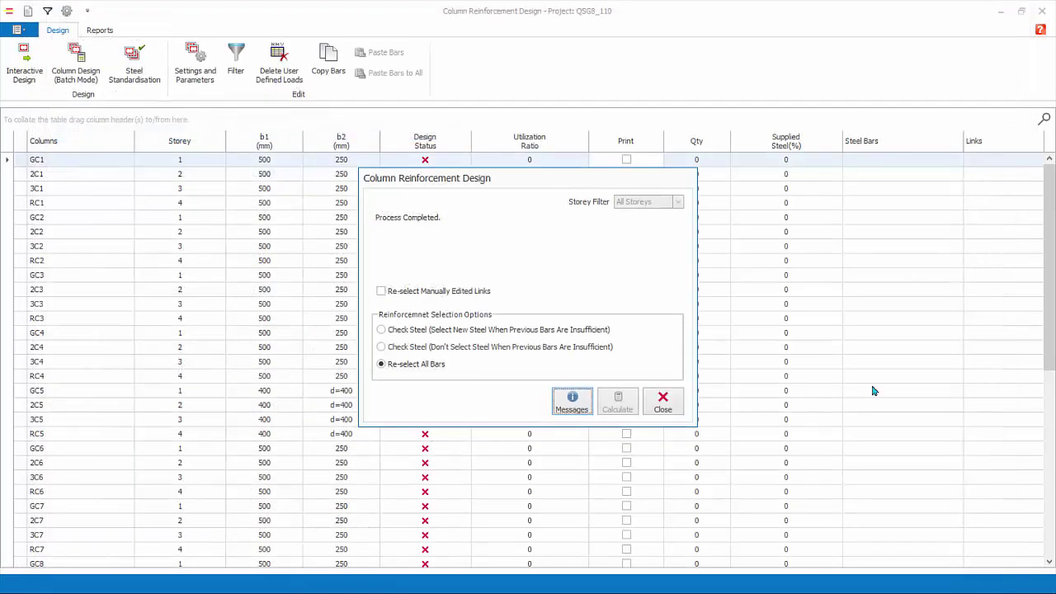
# - Close the finished design run and exclude GC1, GC2, 3C2 and 3C1 from printing
pyautogui.click(665, 404)
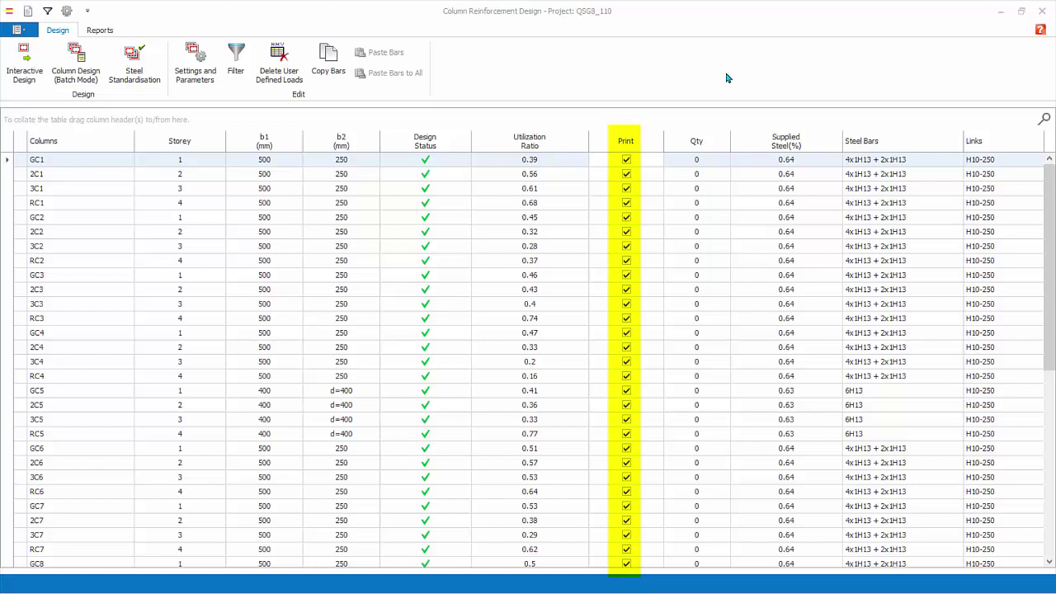
pyautogui.click(626, 159)
pyautogui.click(626, 217)
pyautogui.click(626, 246)
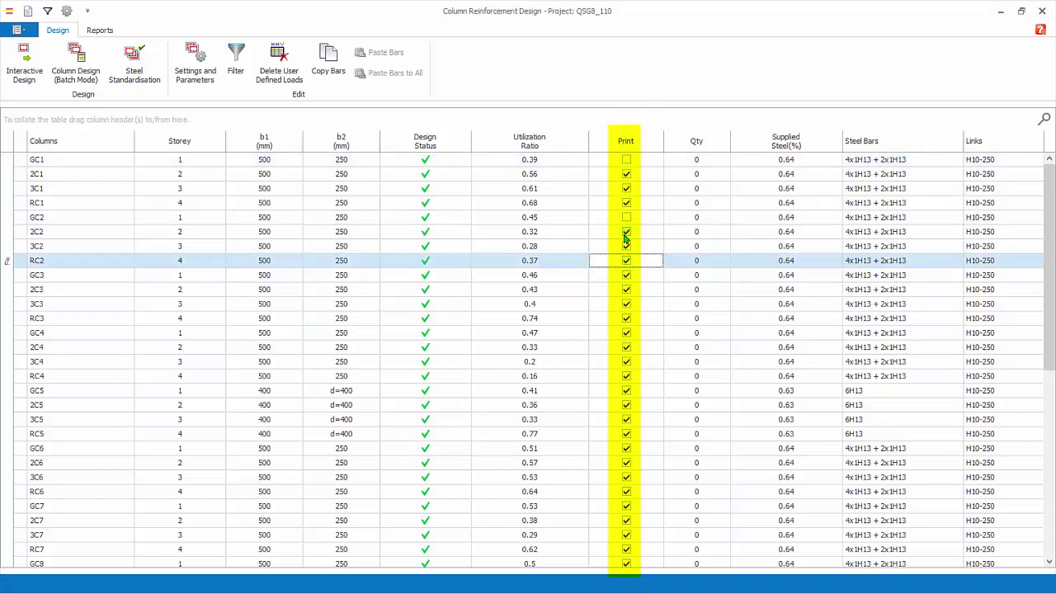
pyautogui.click(626, 202)
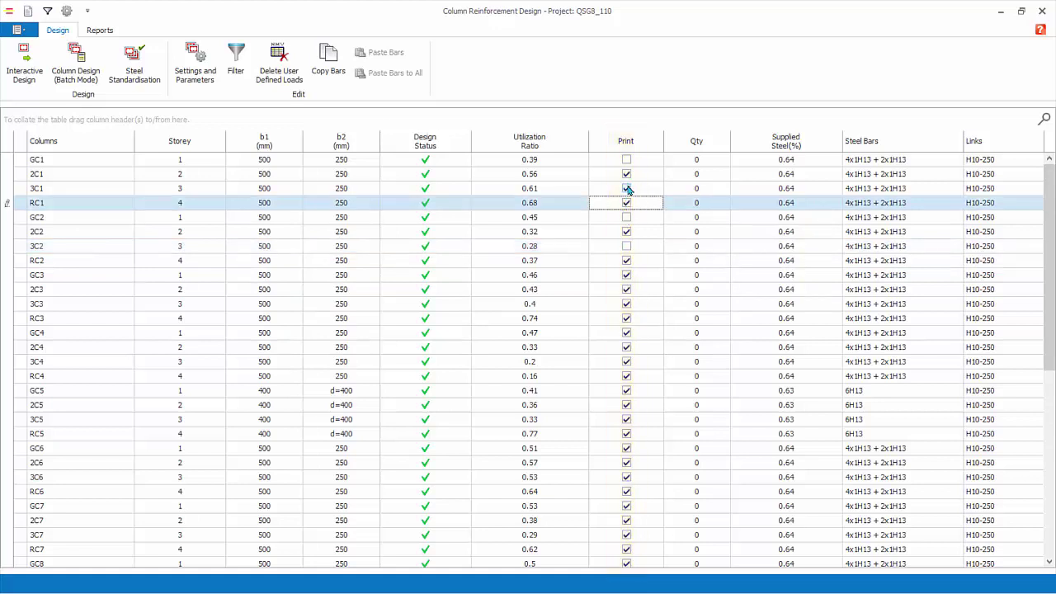
pyautogui.click(626, 188)
pyautogui.scroll(-1, 290, 42)
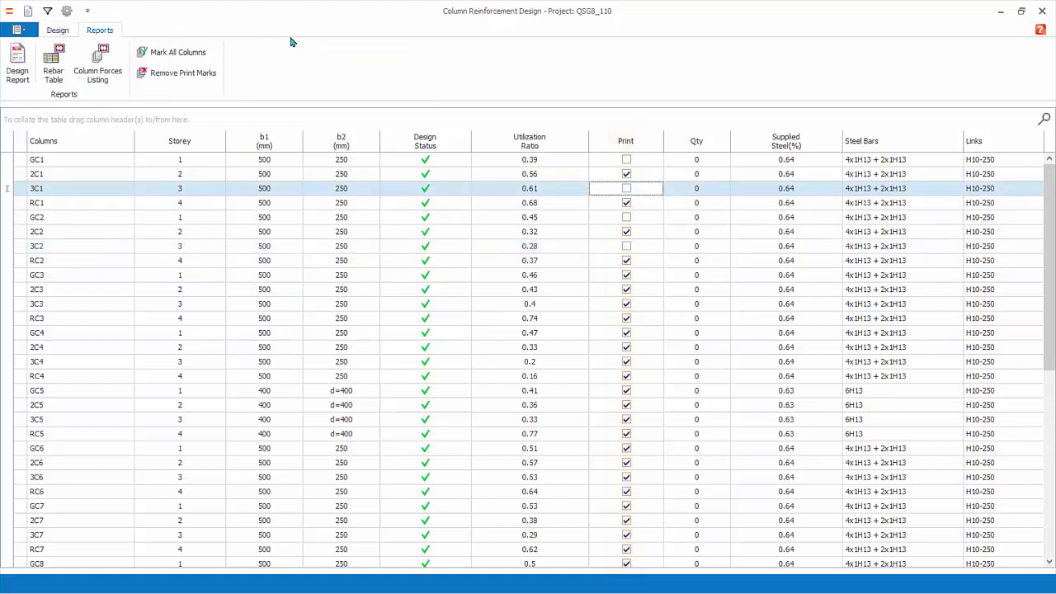
# - Mark only GC1 for printing; set its design report to all load combinations and the interaction diagram
pyautogui.click(207, 74)
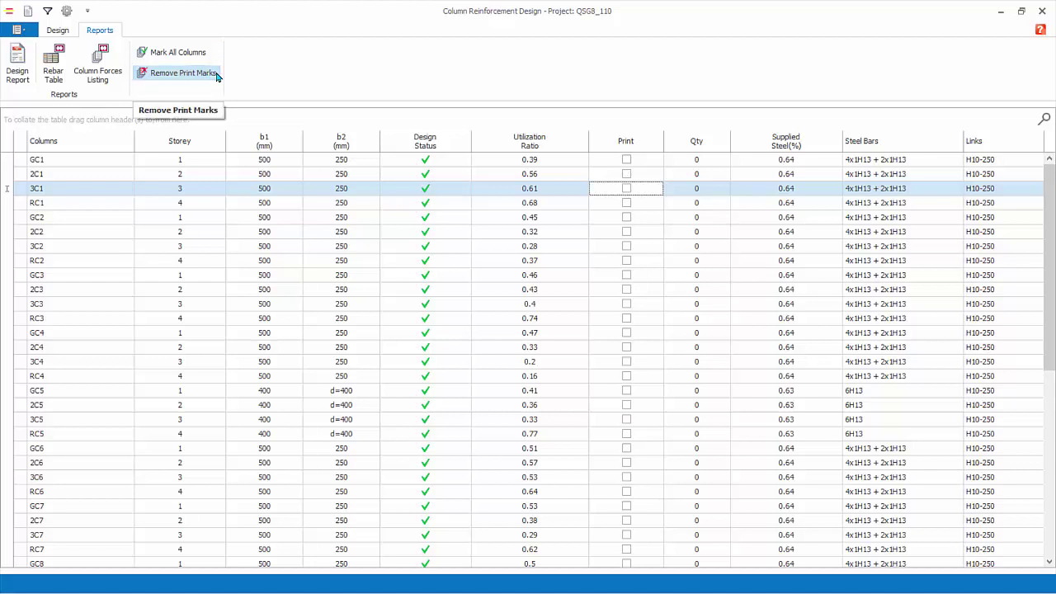
pyautogui.click(626, 160)
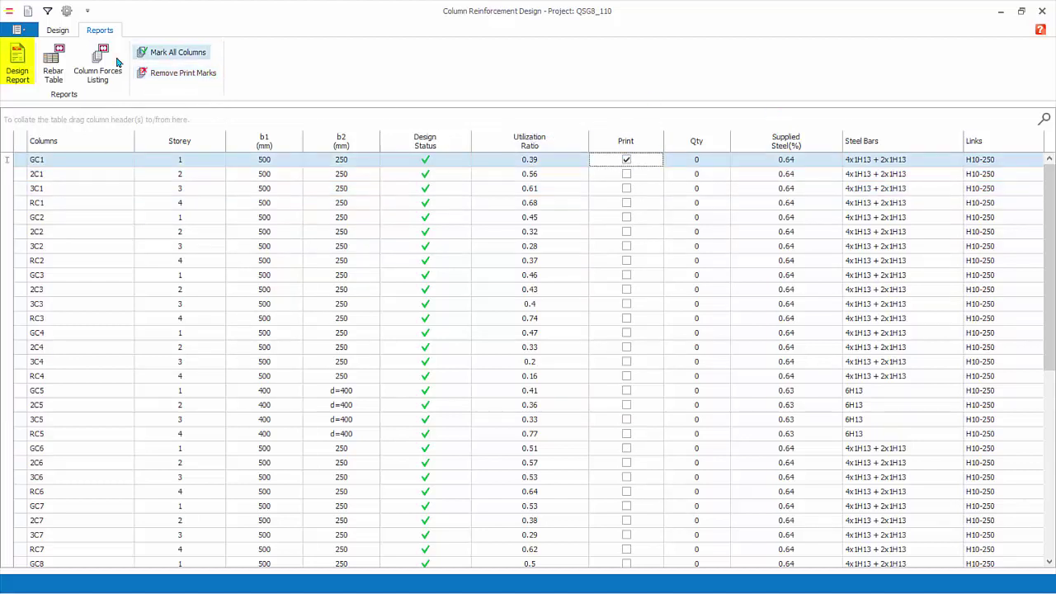
pyautogui.click(18, 66)
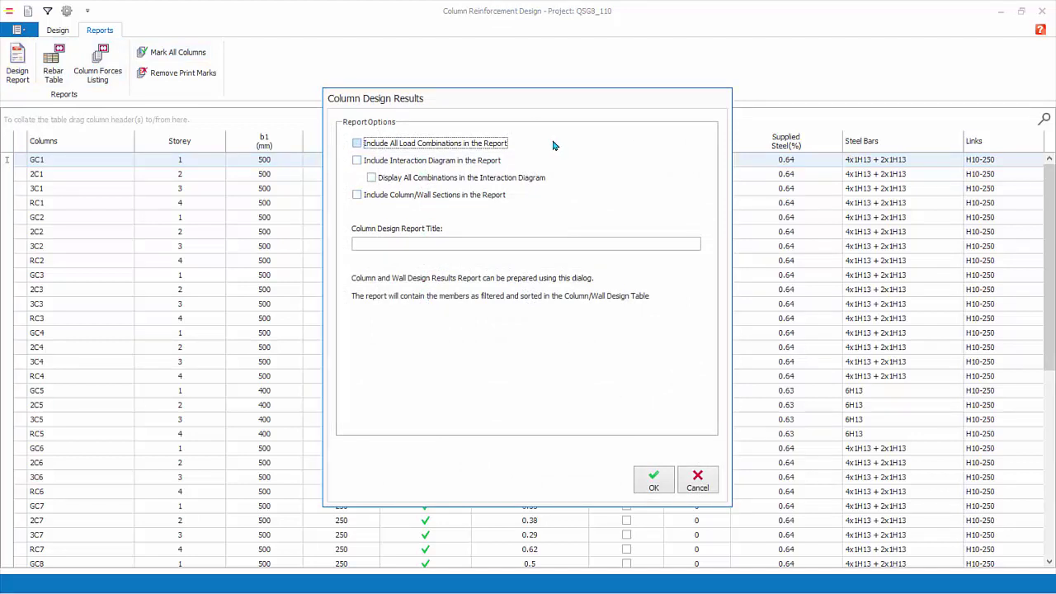
pyautogui.click(357, 143)
pyautogui.click(356, 160)
pyautogui.click(369, 178)
# - Generate and review the two-page GC1 design report preview, then close it
pyautogui.click(654, 486)
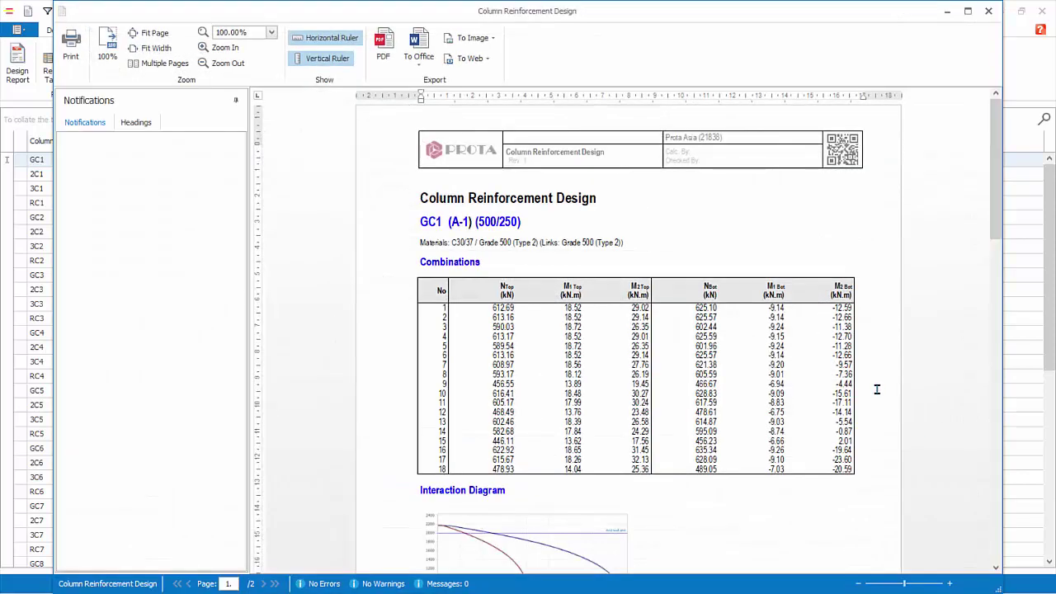
pyautogui.scroll(-6, 877, 390)
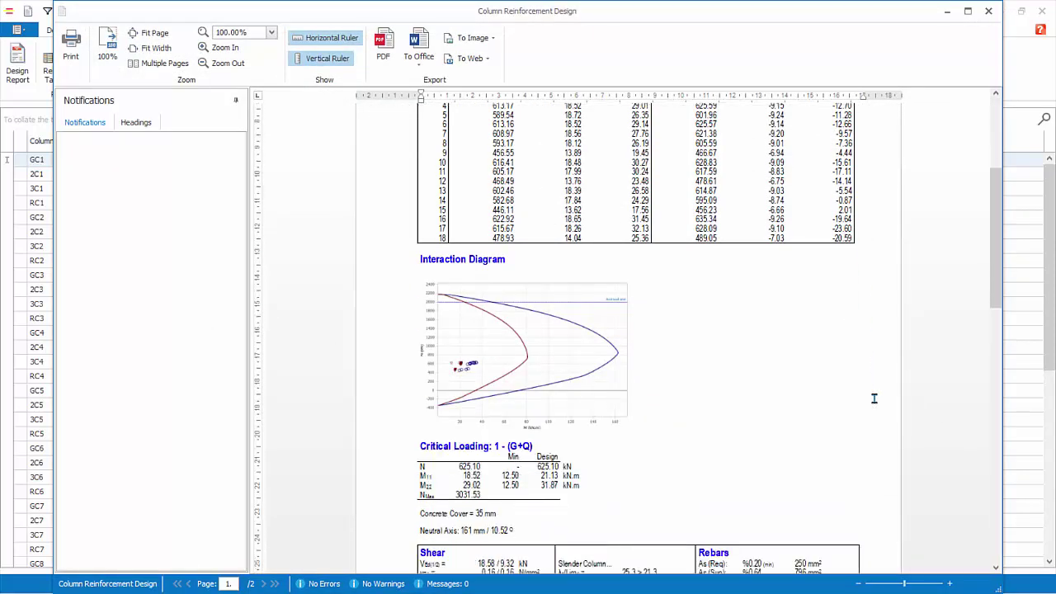
pyautogui.scroll(-2, 873, 398)
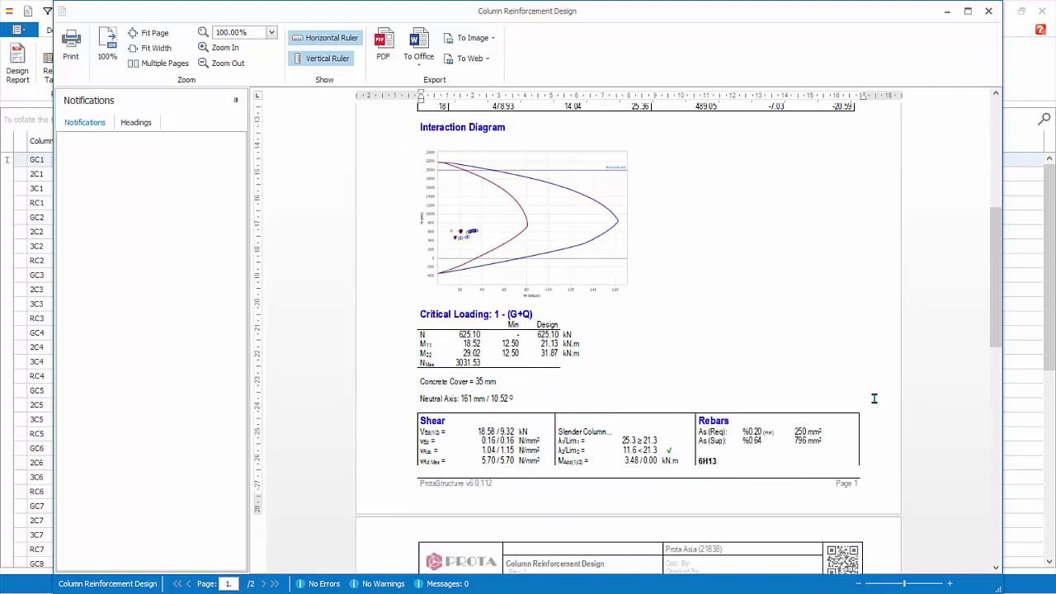
pyautogui.scroll(1, 873, 398)
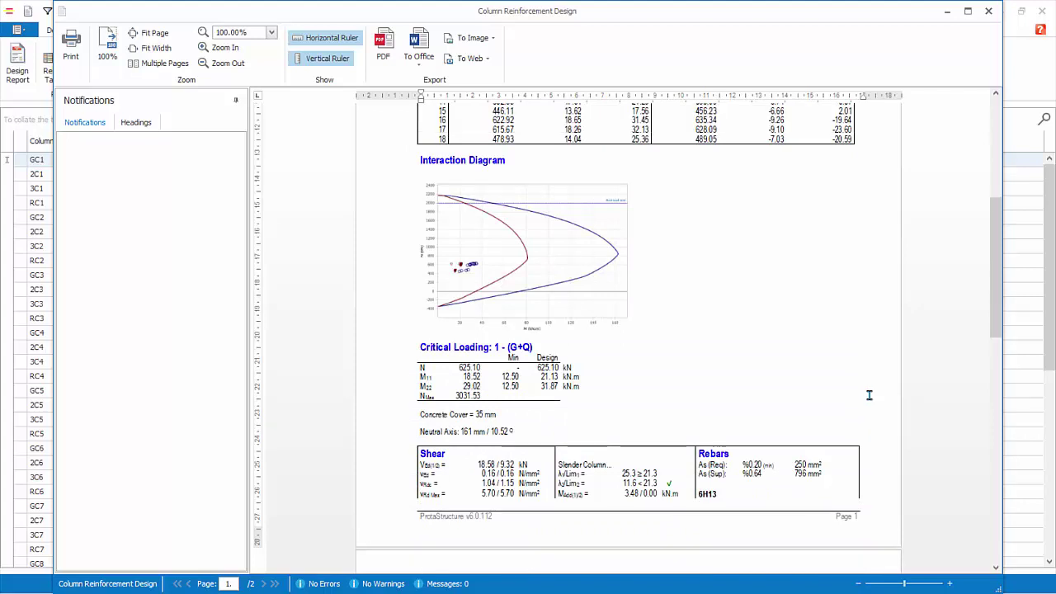
pyautogui.scroll(6, 869, 395)
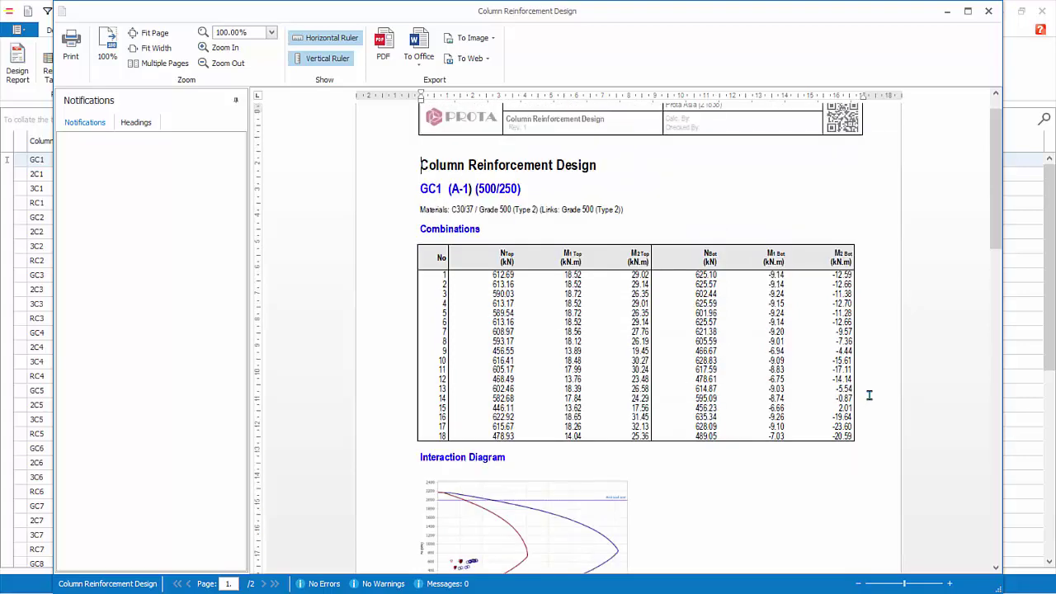
pyautogui.click(988, 11)
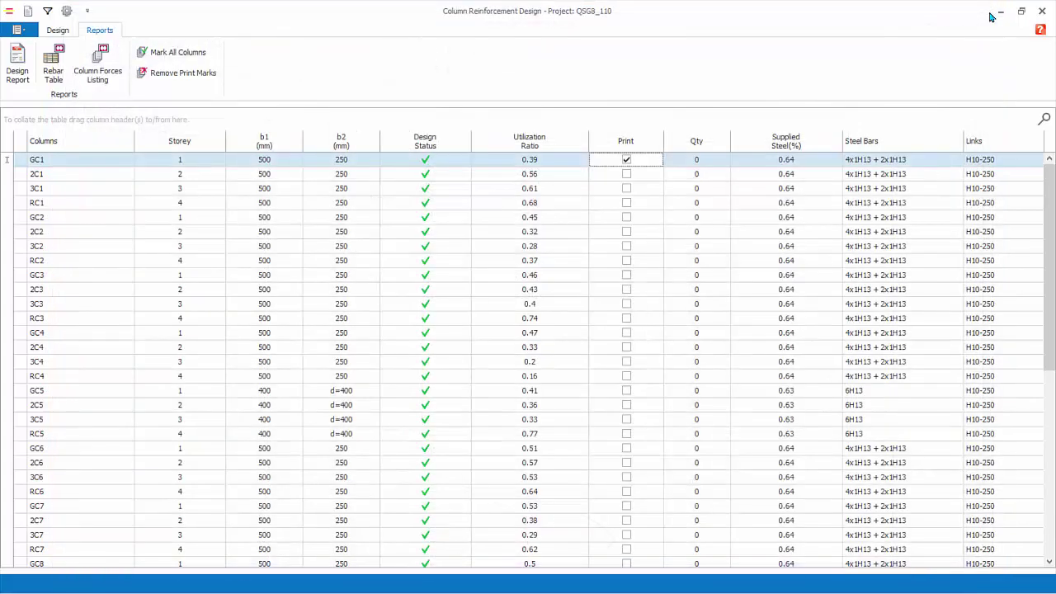
# - Regenerate GC1's design report with column section drawings included, review it, and close it
pyautogui.click(18, 69)
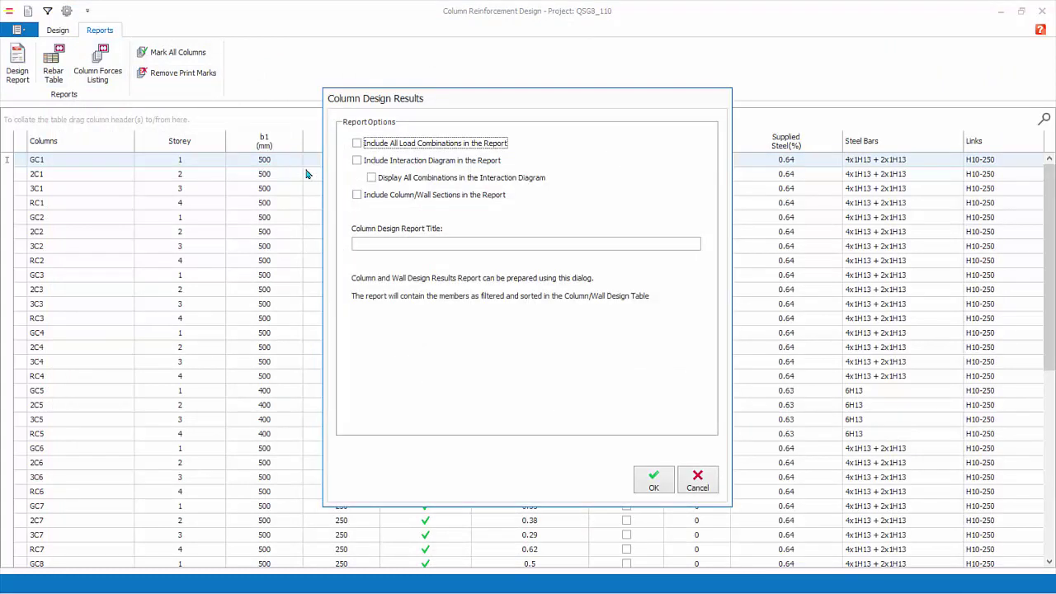
pyautogui.click(356, 194)
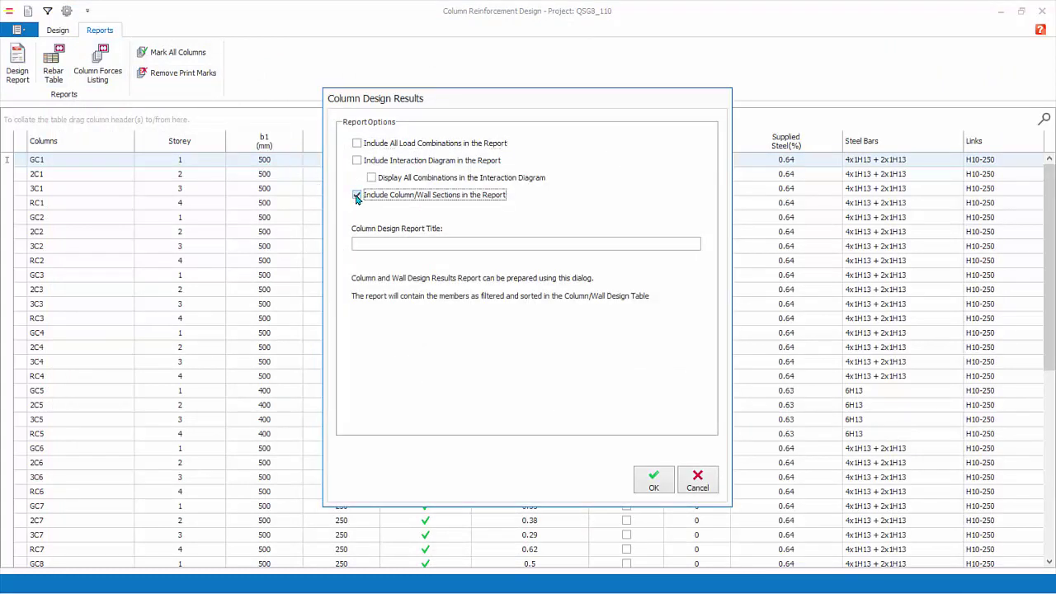
pyautogui.click(660, 487)
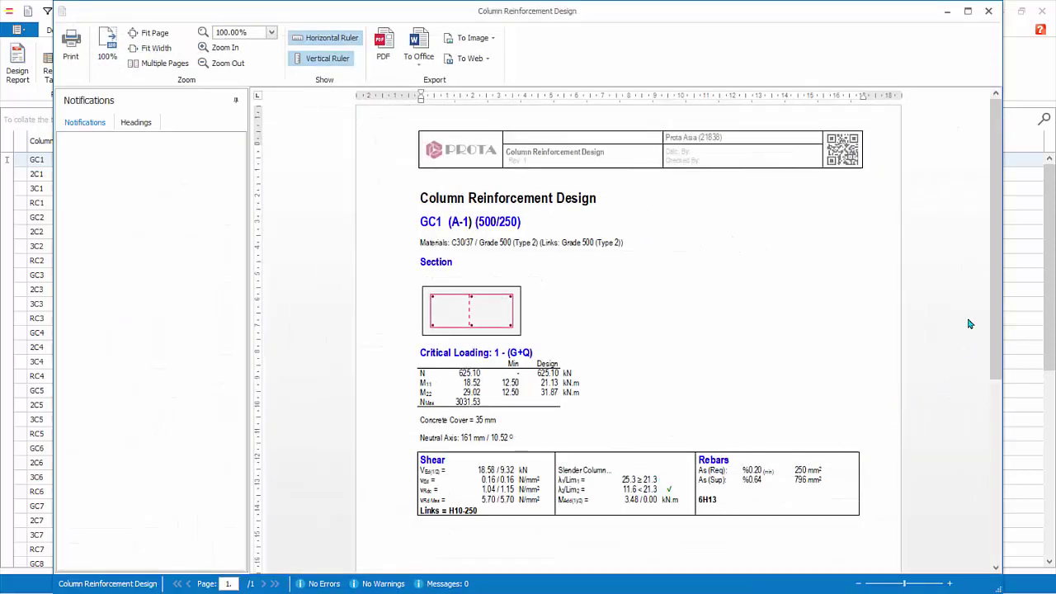
pyautogui.click(987, 11)
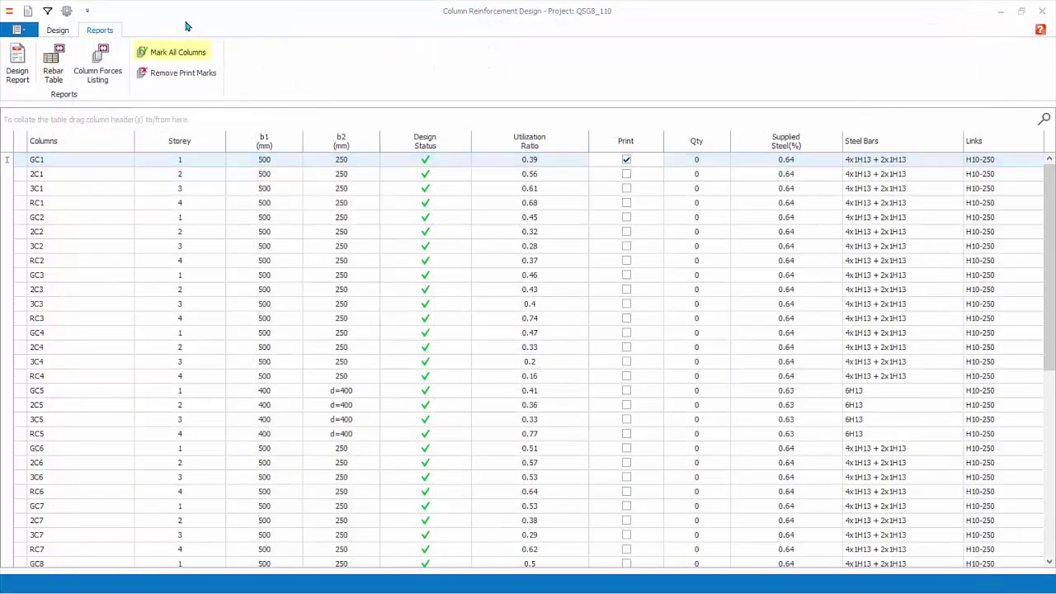
# - Mark all columns for printing, preview the Column Rebar List at 130%, then close it
pyautogui.click(174, 54)
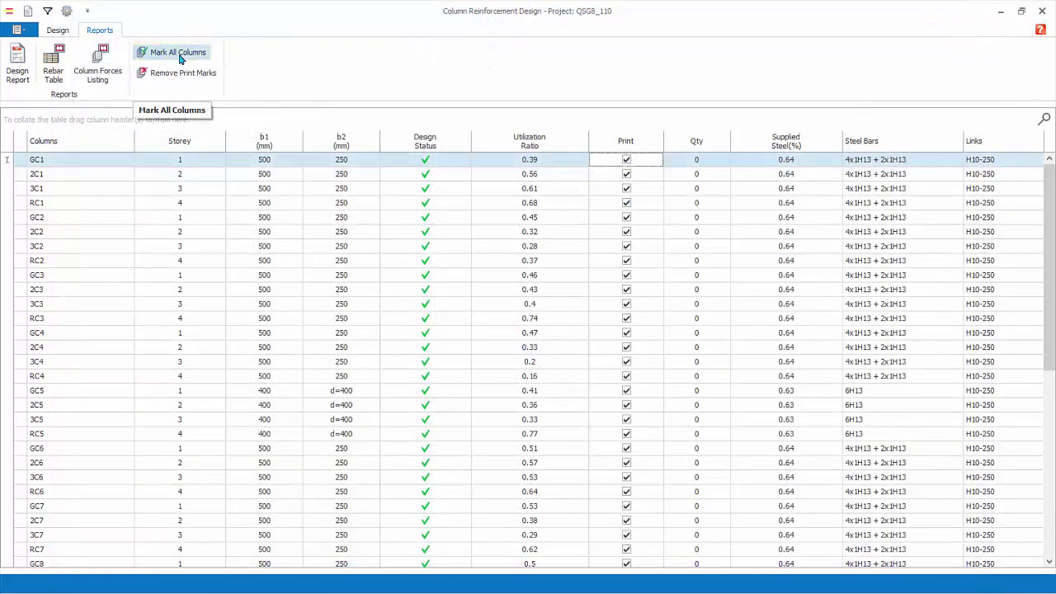
pyautogui.click(53, 64)
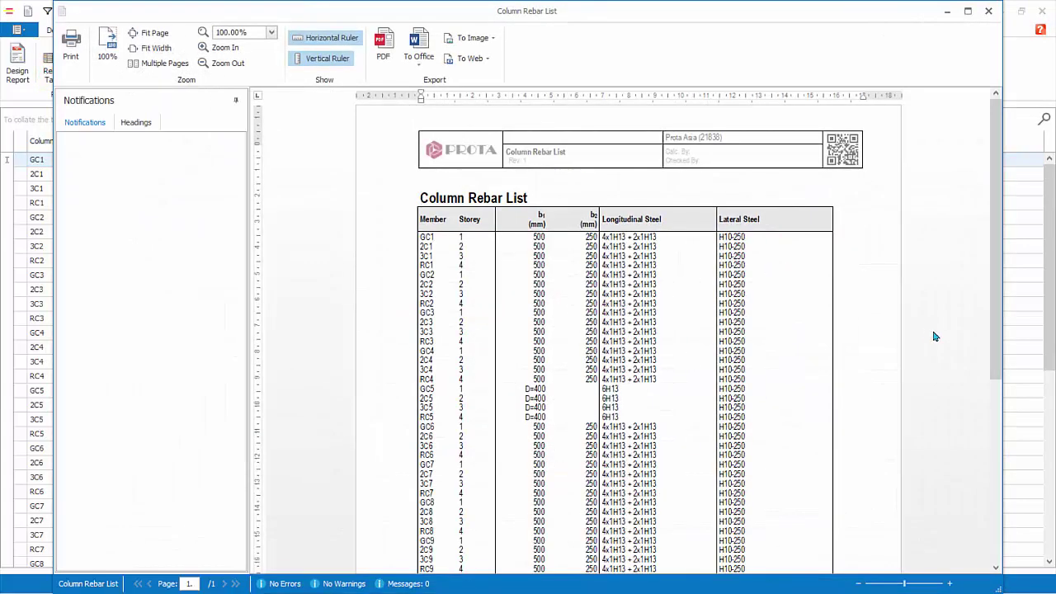
pyautogui.keyDown('ctrl'); pyautogui.scroll(1, 930, 334); pyautogui.keyUp('ctrl')
pyautogui.keyDown('ctrl'); pyautogui.scroll(2, 926, 333); pyautogui.keyUp('ctrl')
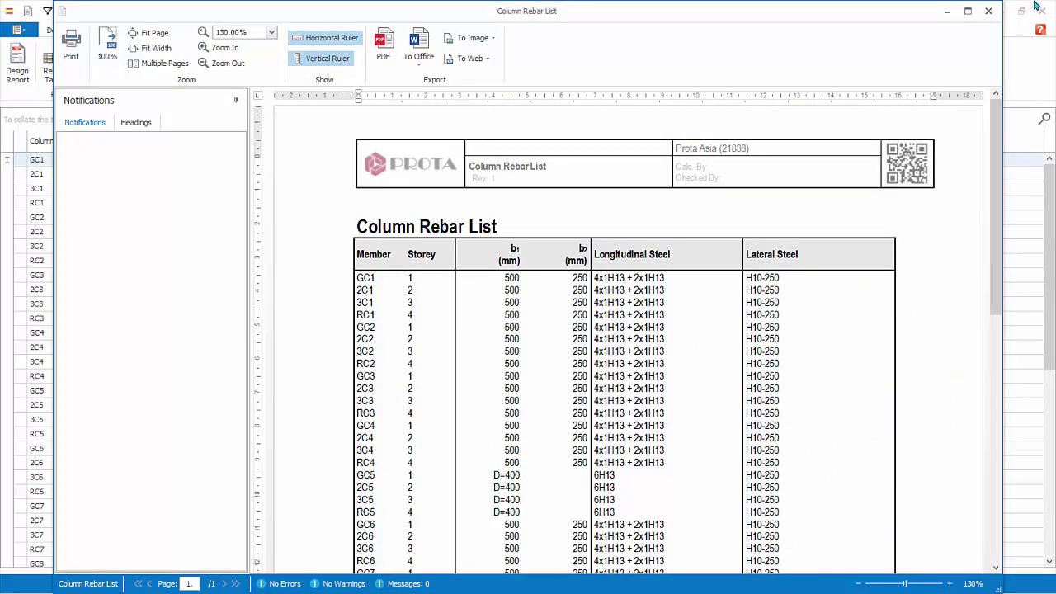
pyautogui.click(990, 11)
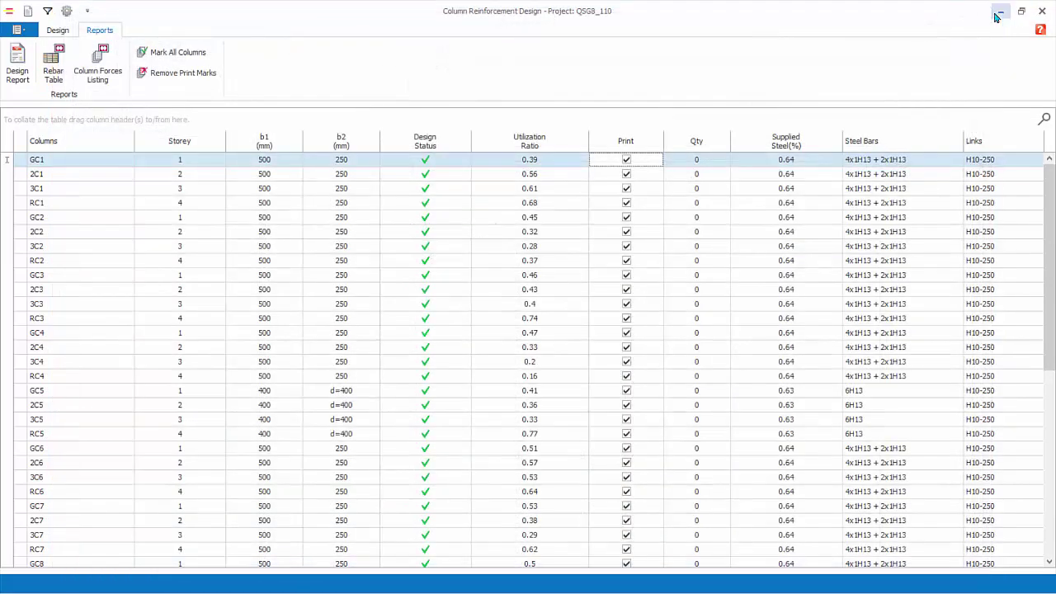
# - List design forces for foundation-level columns only, review the Notepad output, then close everything
pyautogui.click(85, 73)
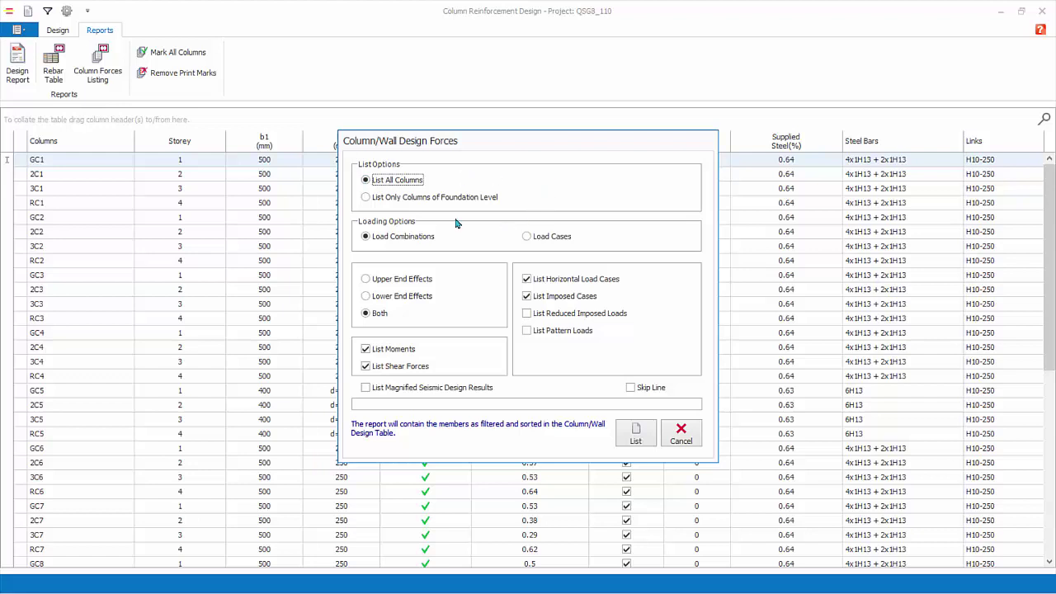
pyautogui.click(365, 200)
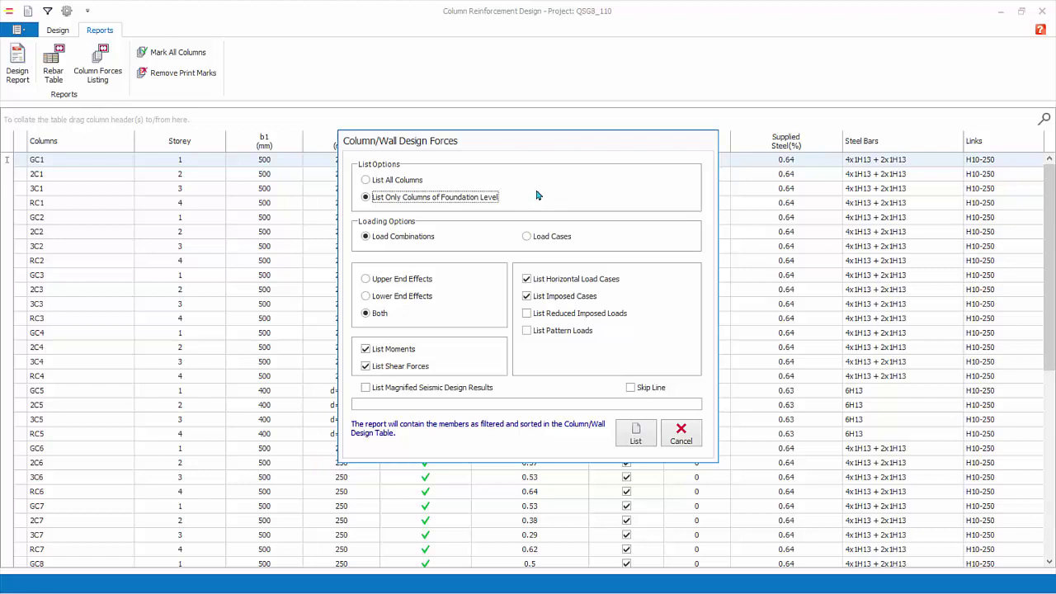
pyautogui.click(635, 441)
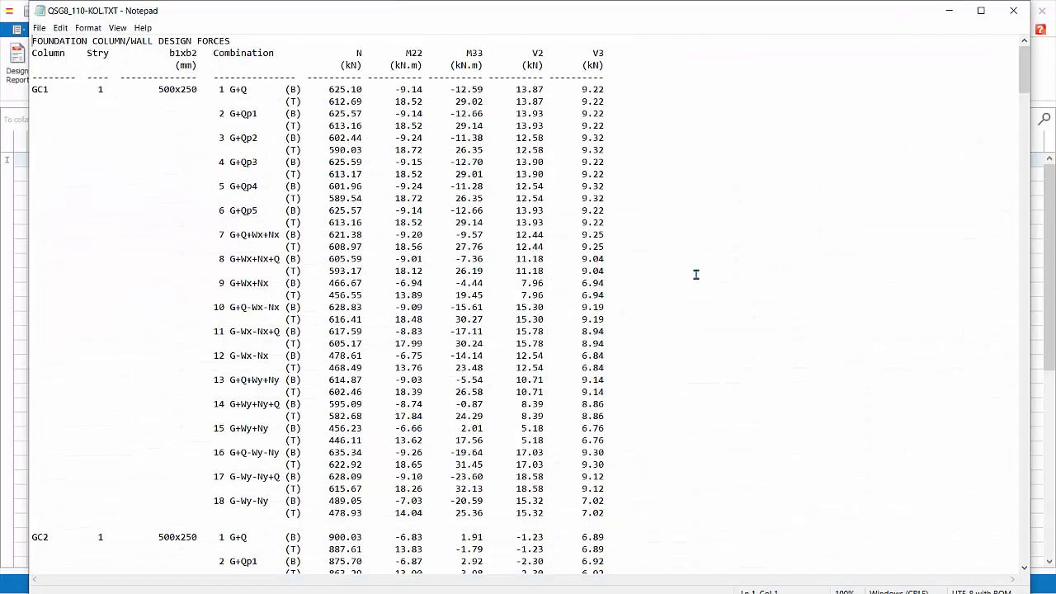
pyautogui.keyDown('ctrl'); pyautogui.scroll(3, 692, 270); pyautogui.keyUp('ctrl')
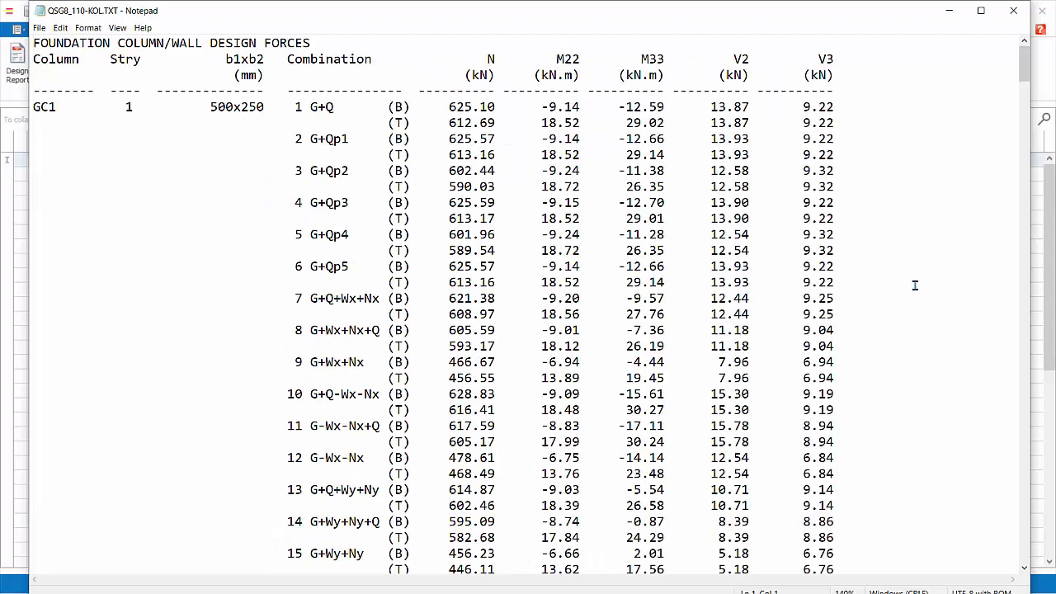
pyautogui.click(1013, 11)
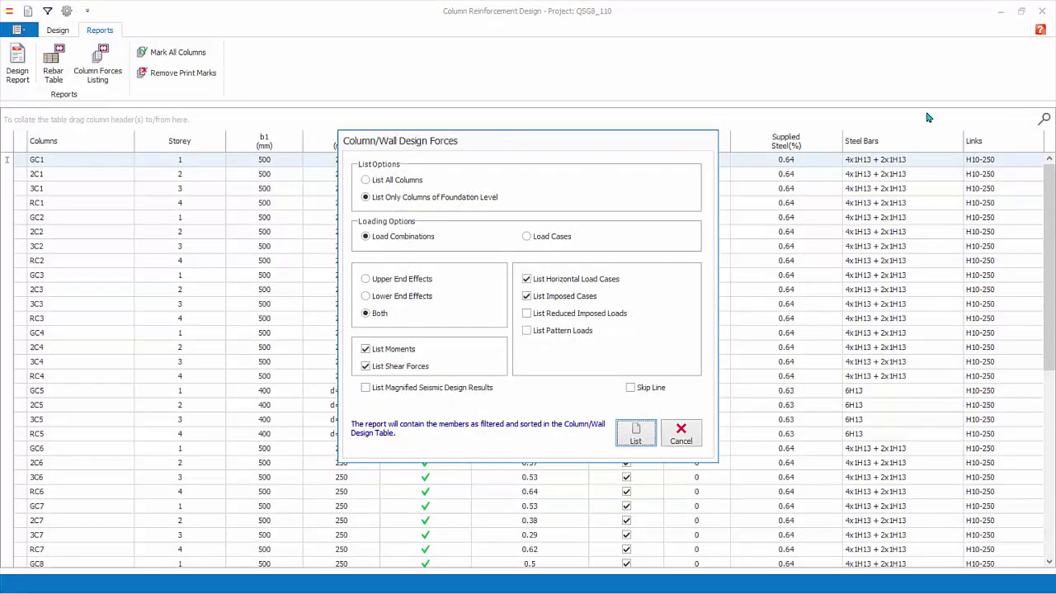
pyautogui.click(692, 440)
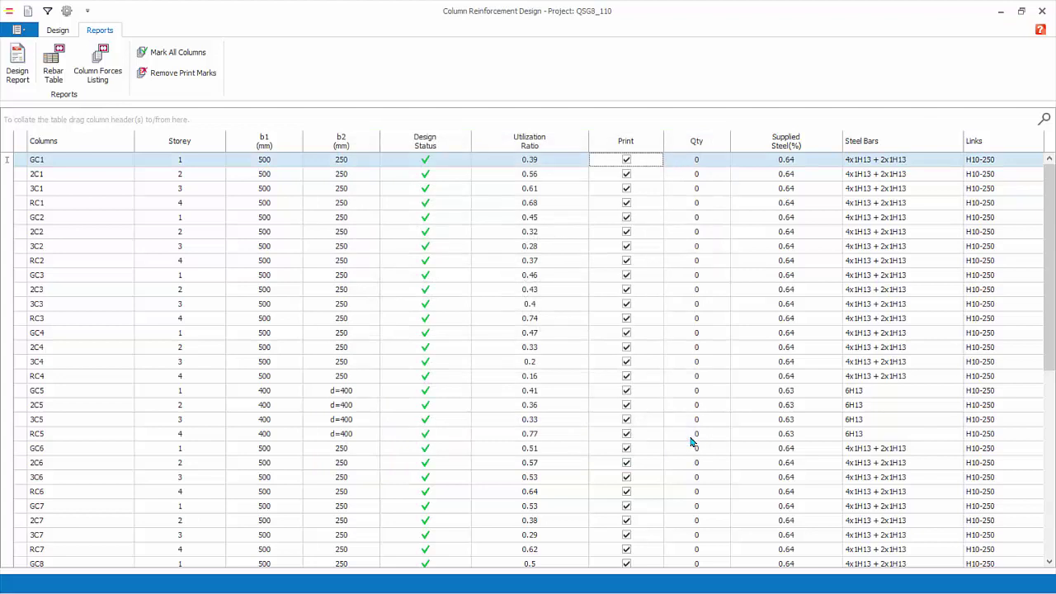